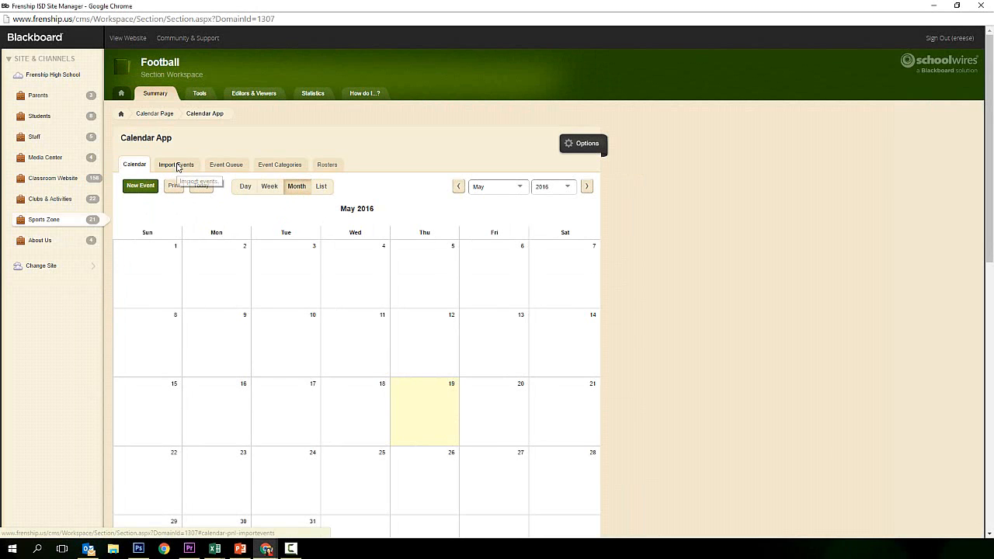
# Open the Football Calendar App's Import Events area
pyautogui.click(177, 166)
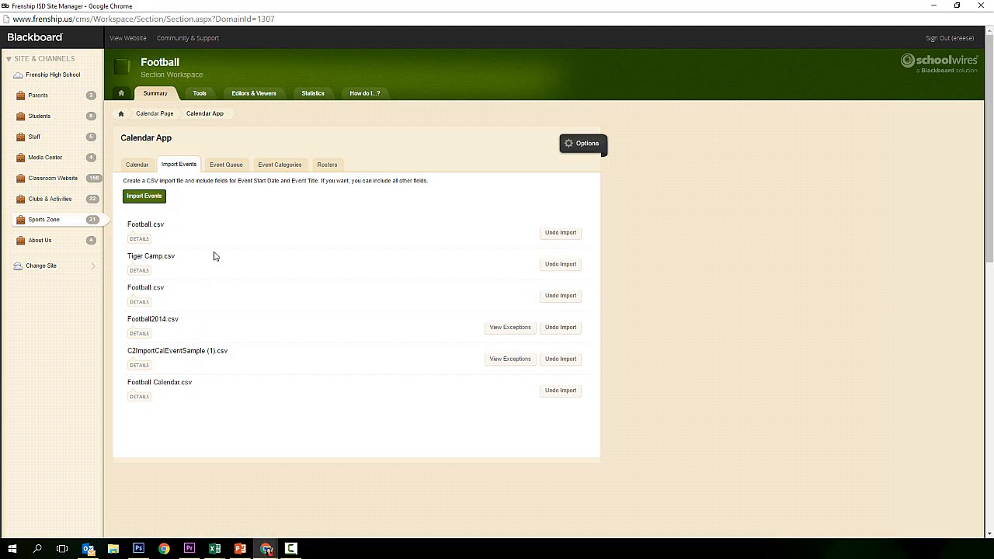
# Download the sample calendar-import CSV and open it maximized in Excel
pyautogui.click(145, 197)
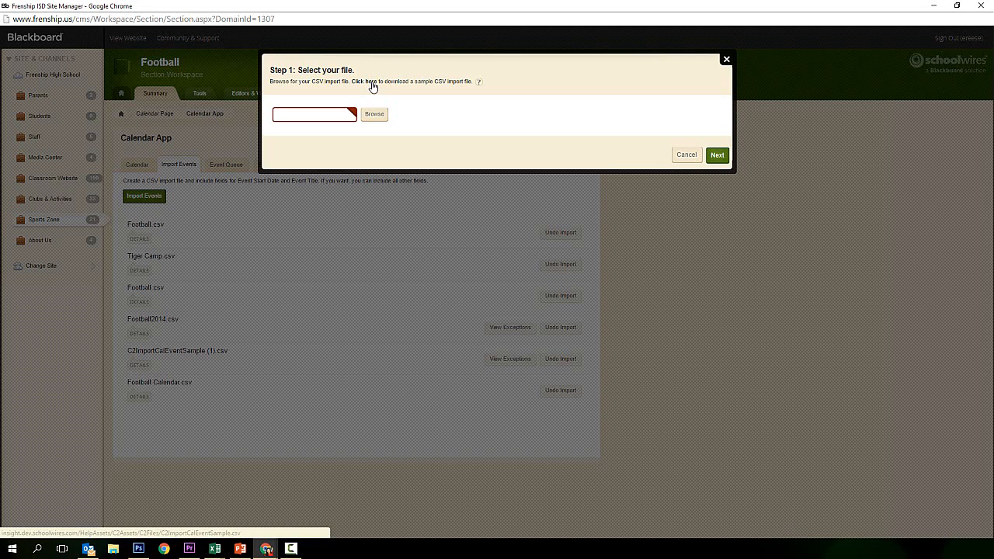
pyautogui.click(370, 82)
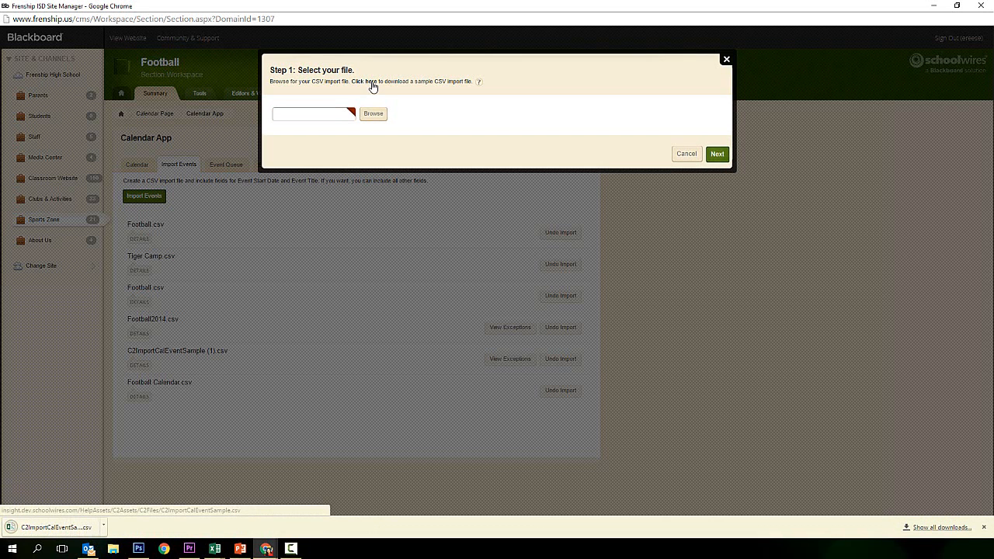
pyautogui.click(70, 528)
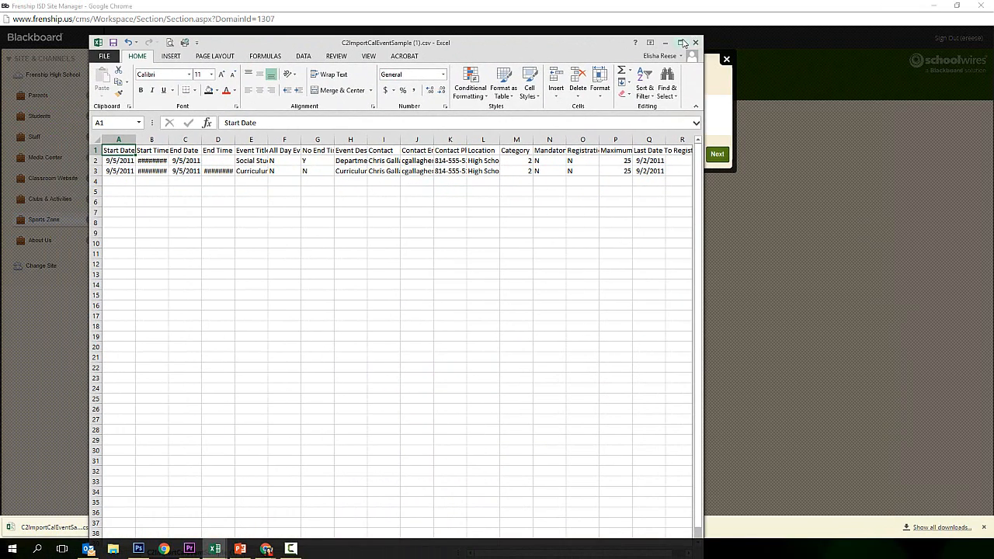
pyautogui.click(682, 43)
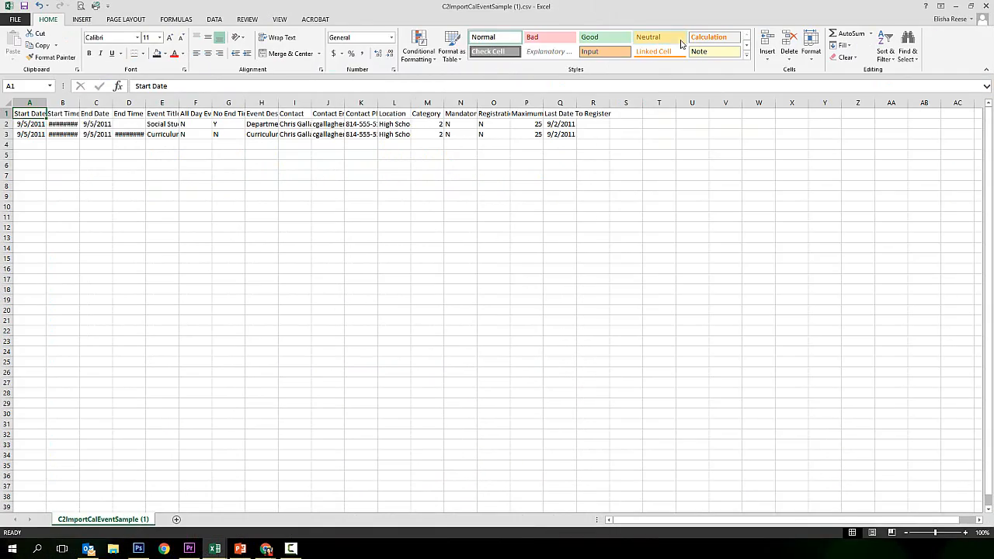
# Widen column B and delete the two sample event rows in A2:Q3
pyautogui.moveTo(78, 104); pyautogui.dragTo(104, 103)
pyautogui.moveTo(170, 103); pyautogui.dragTo(201, 103)
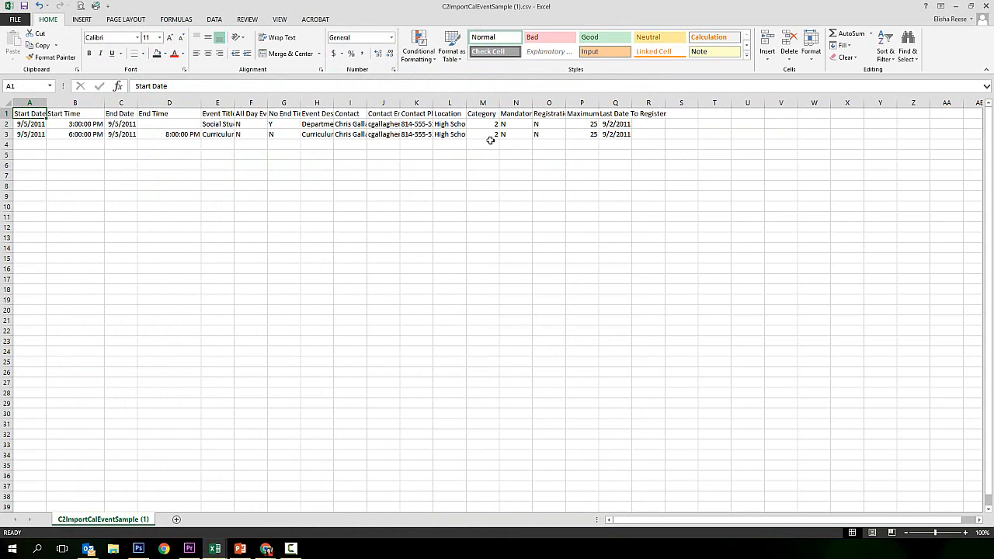
pyautogui.moveTo(619, 134); pyautogui.dragTo(23, 121)
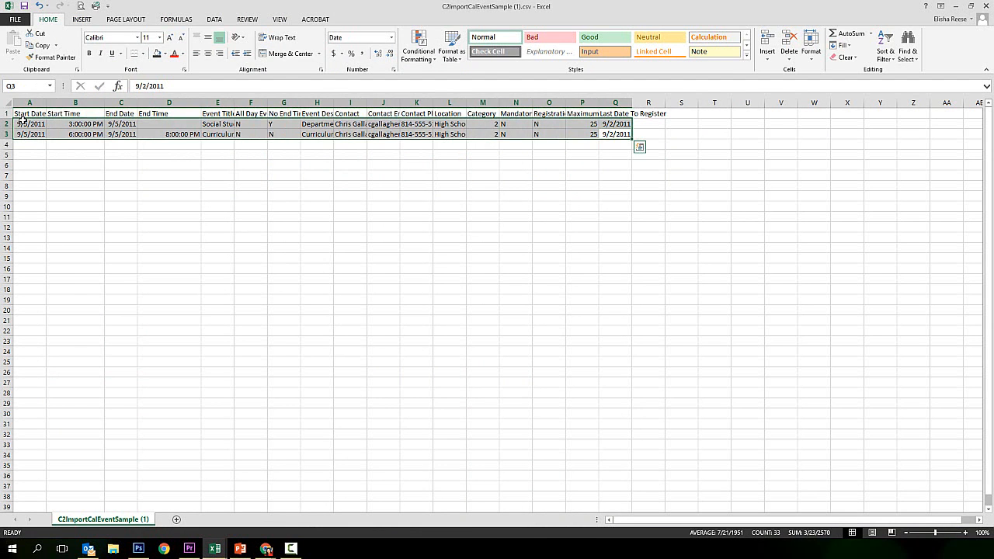
pyautogui.press('Delete')
pyautogui.click(24, 123)
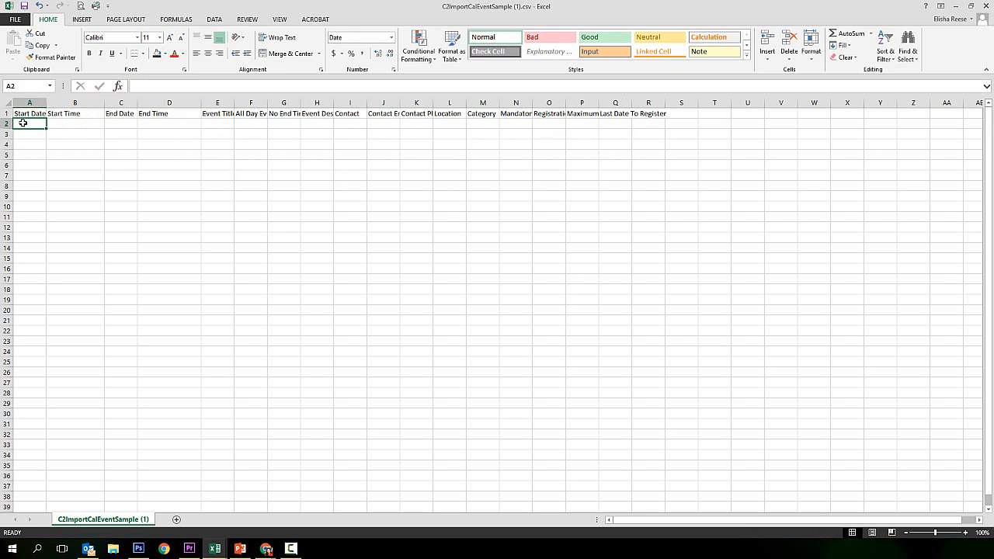
# Enter start date 8/26 and start time 7pm in row 2
pyautogui.write('8/26')
pyautogui.press('Tab')
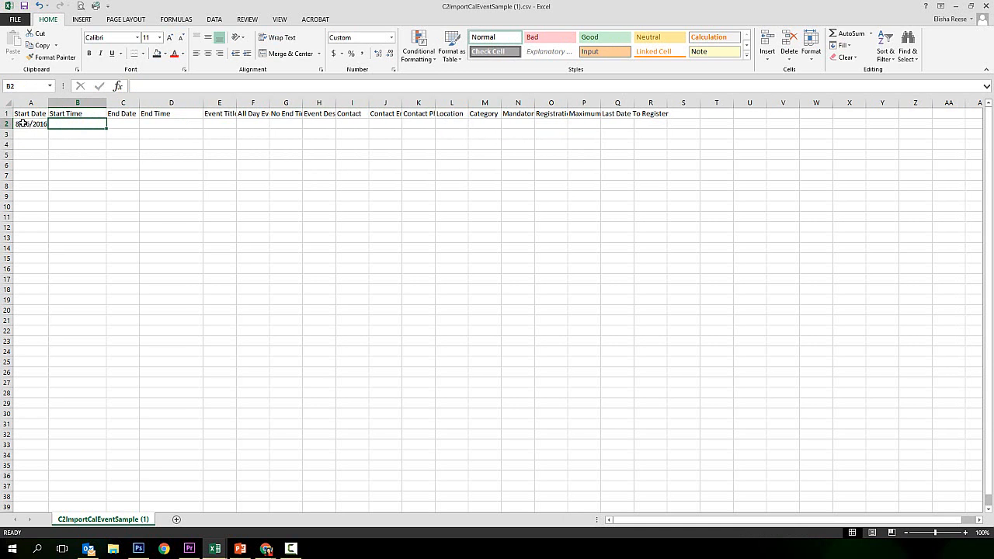
pyautogui.write('7pm')
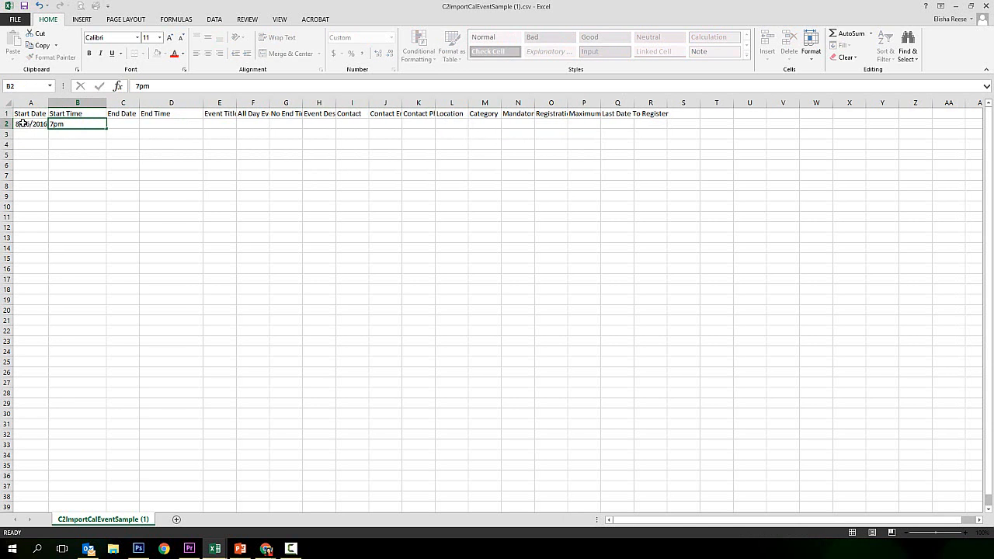
pyautogui.press('Tab')
pyautogui.press('Tab')
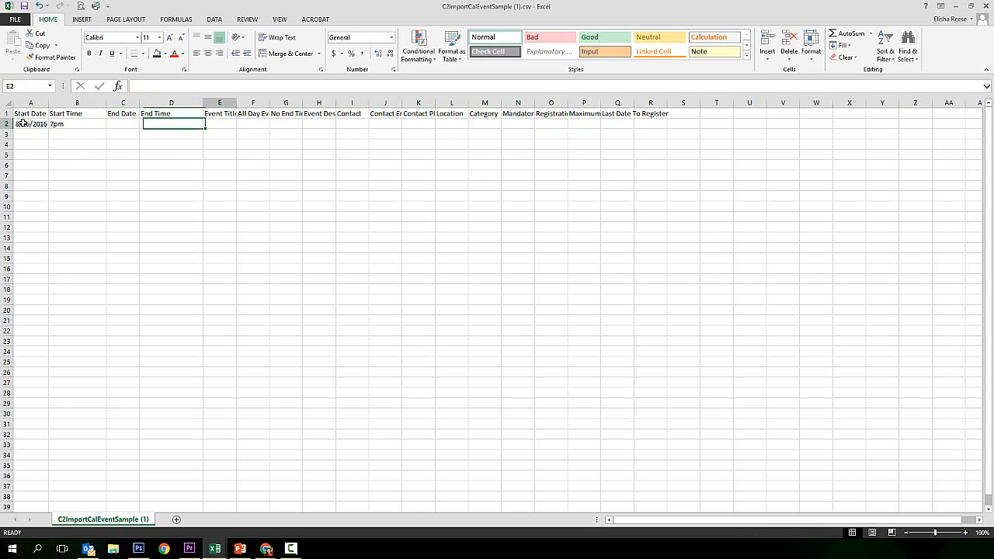
pyautogui.press('Tab')
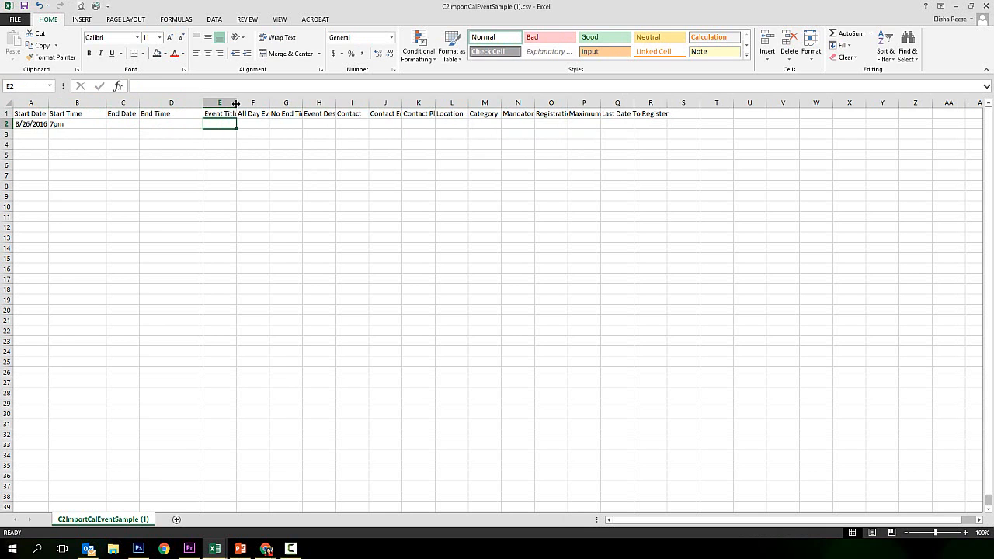
# Widen the Event Title column and enter 'Varsity Football vs EP Montwood' in E2
pyautogui.moveTo(237, 103); pyautogui.dragTo(348, 102)
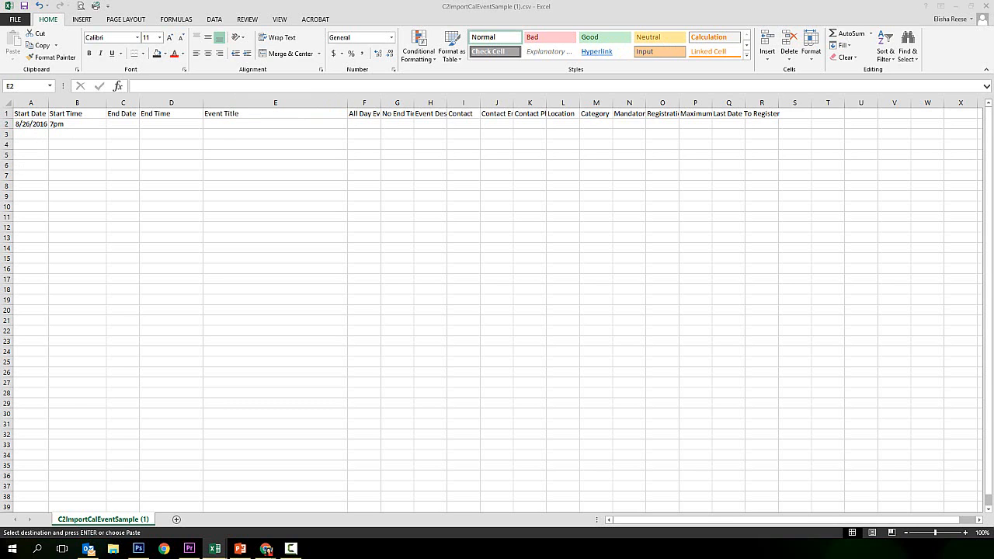
pyautogui.click(217, 124)
pyautogui.doubleClick(217, 124)
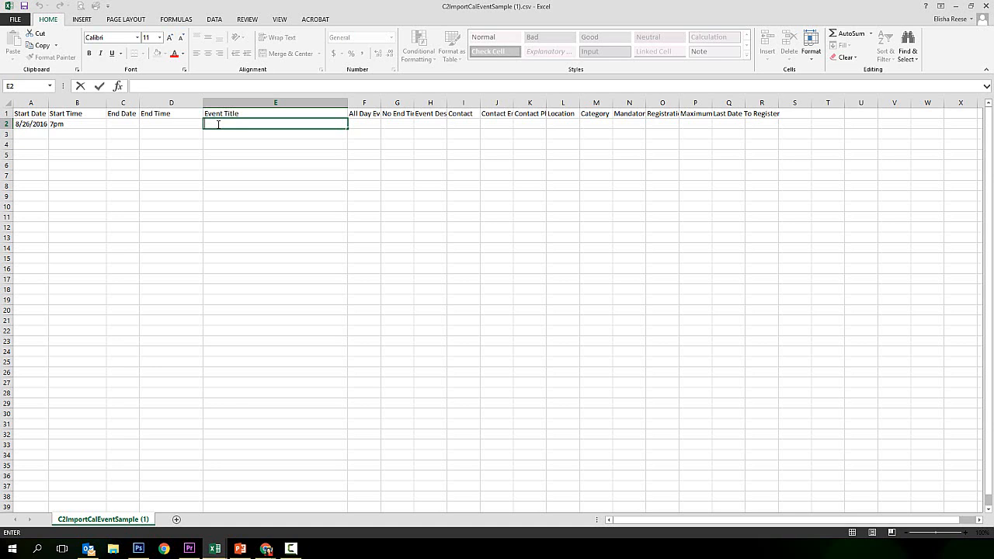
pyautogui.write('Varsity Football vs')
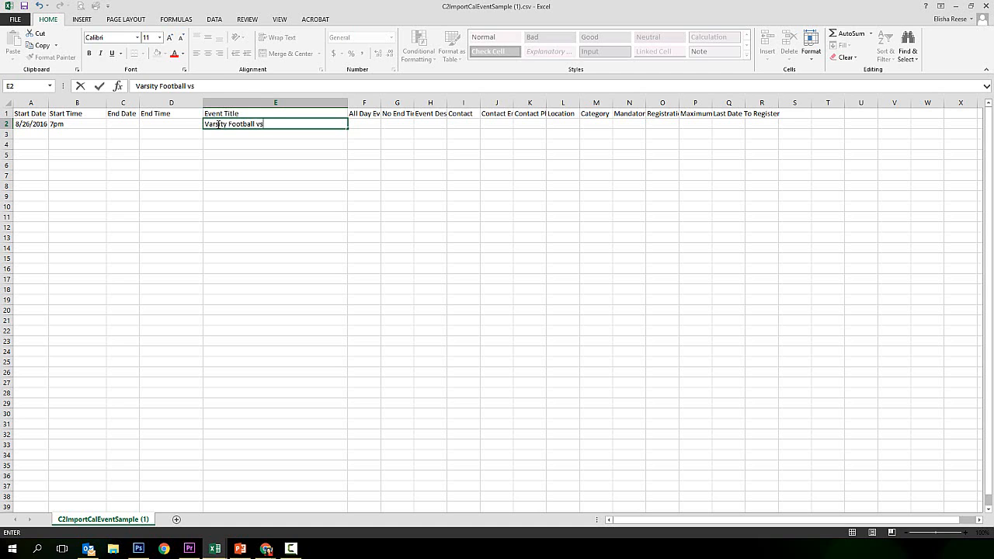
pyautogui.write(' EP Montwood')
pyautogui.hotkey('ctrl', 'Return')
pyautogui.press('Tab')
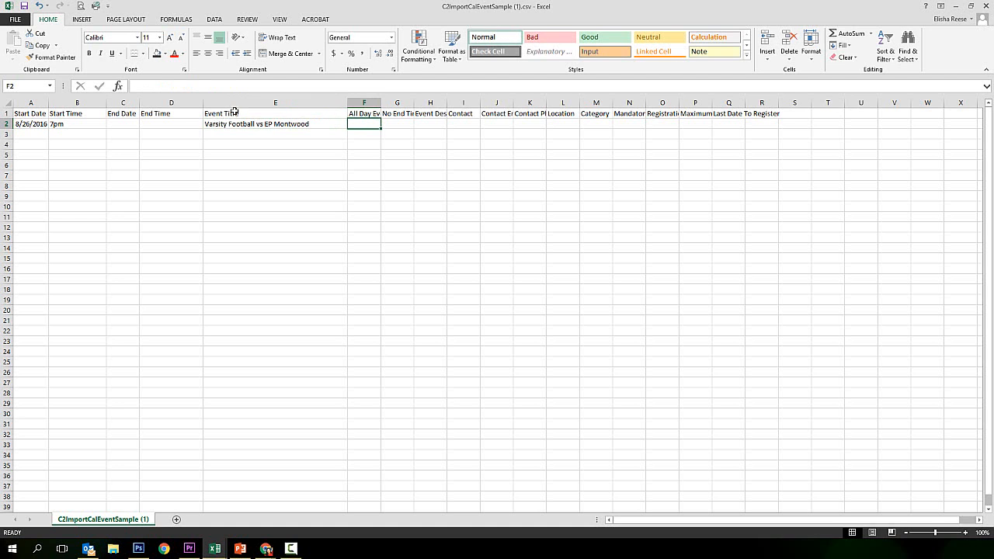
# Set row 2's All Day Event to N and No End Time to Y
pyautogui.moveTo(382, 102); pyautogui.dragTo(398, 102)
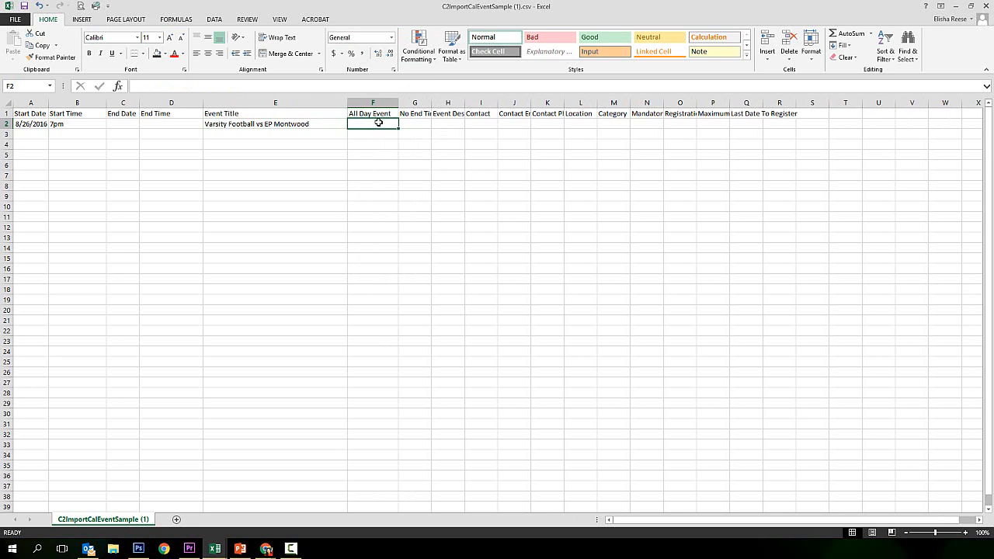
pyautogui.write('N')
pyautogui.press('Tab')
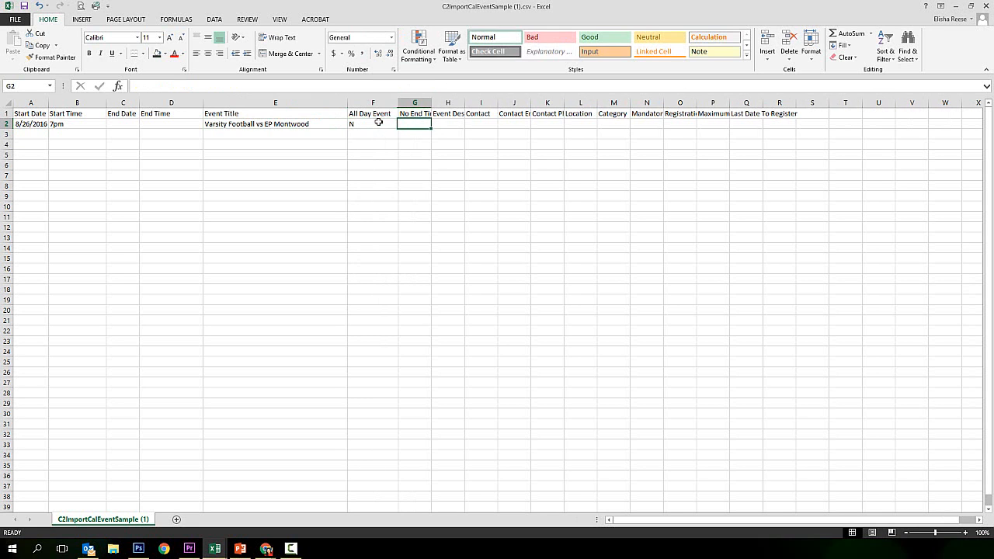
pyautogui.moveTo(431, 102); pyautogui.dragTo(456, 101)
pyautogui.write('Y')
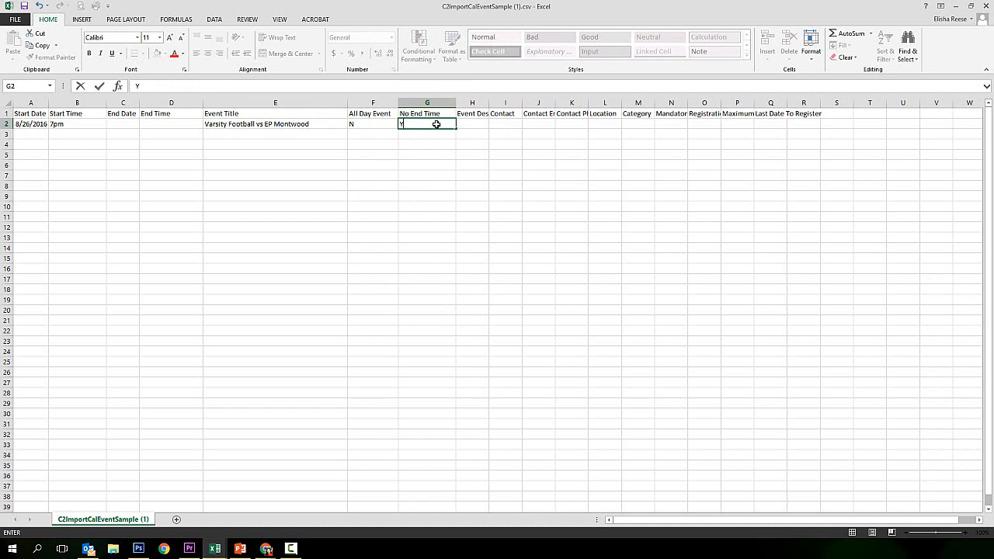
pyautogui.press('Tab')
pyautogui.click(436, 124)
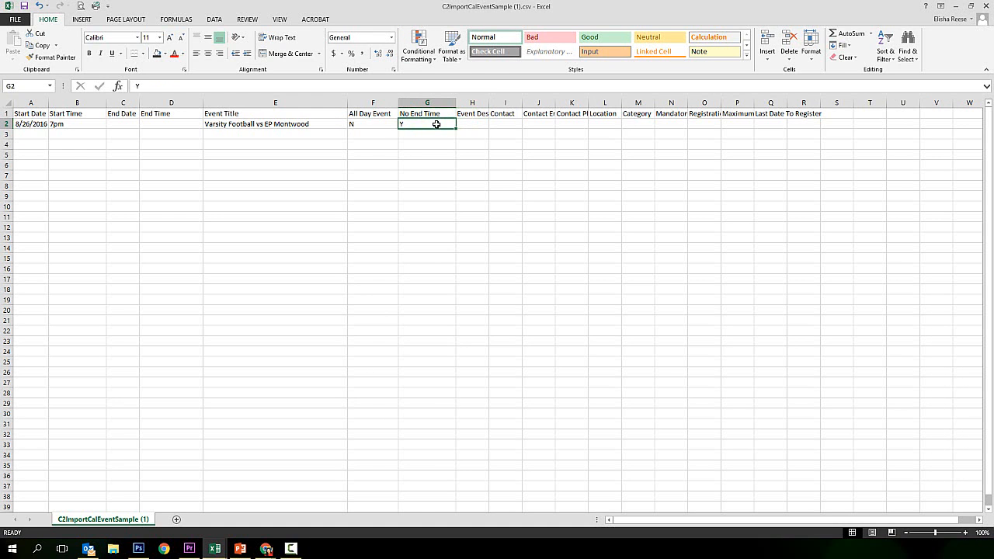
# Fill in row 2's contact name, contact e-mail and contact phone number
pyautogui.moveTo(489, 102); pyautogui.dragTo(521, 102)
pyautogui.click(537, 124)
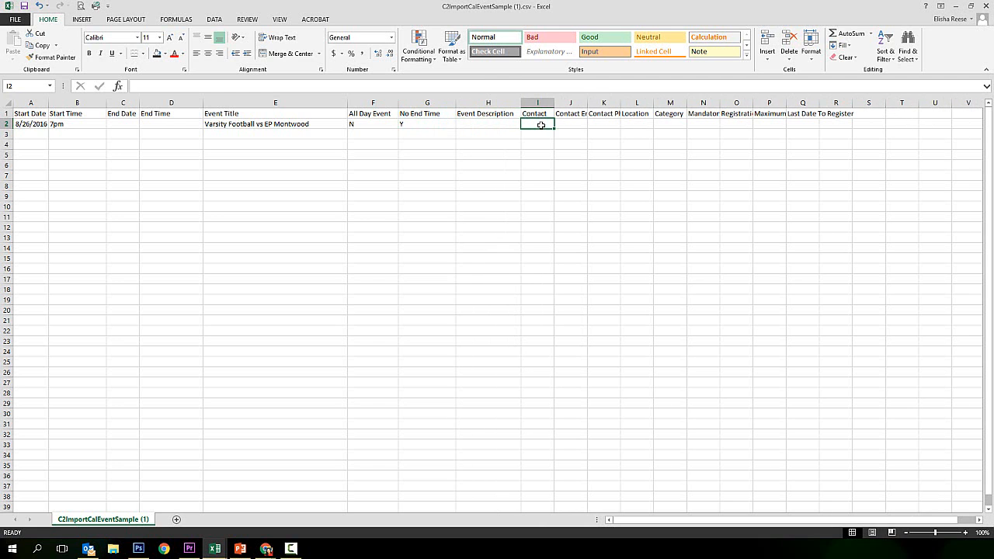
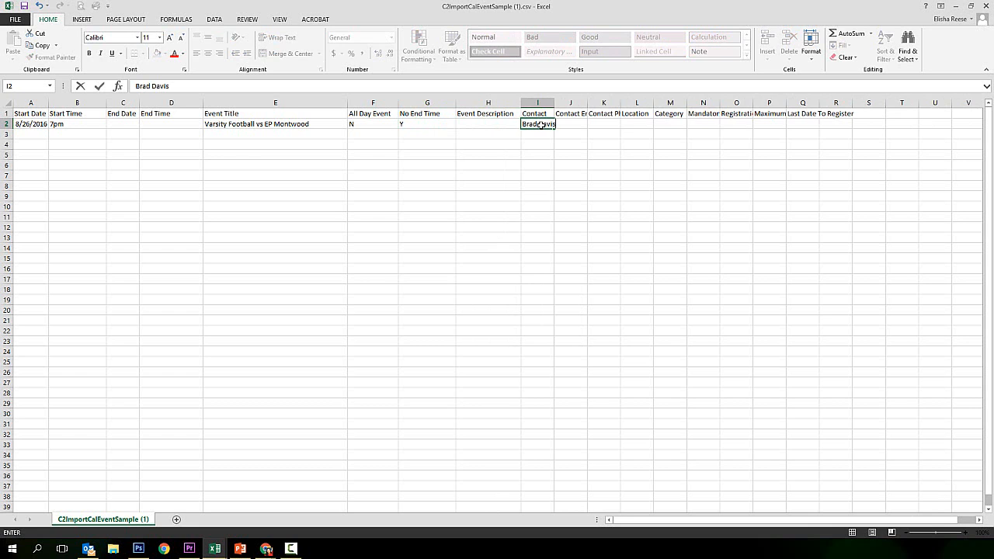
pyautogui.press('Tab')
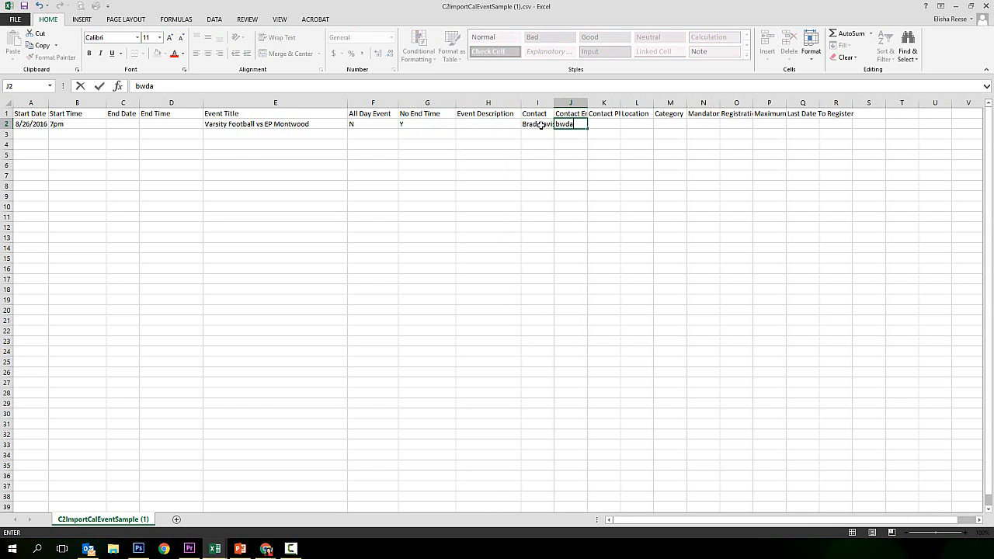
pyautogui.press('Tab')
pyautogui.moveTo(588, 103); pyautogui.dragTo(733, 102)
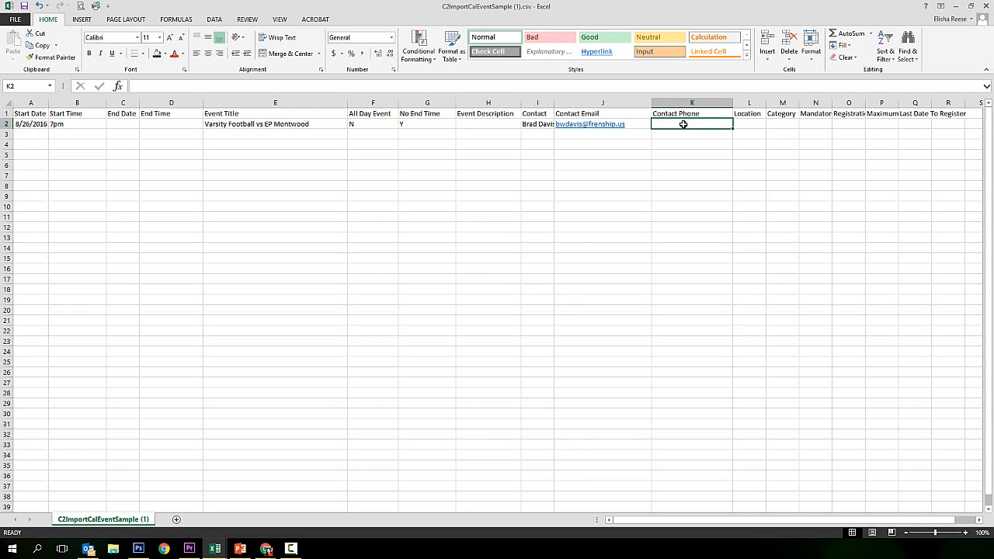
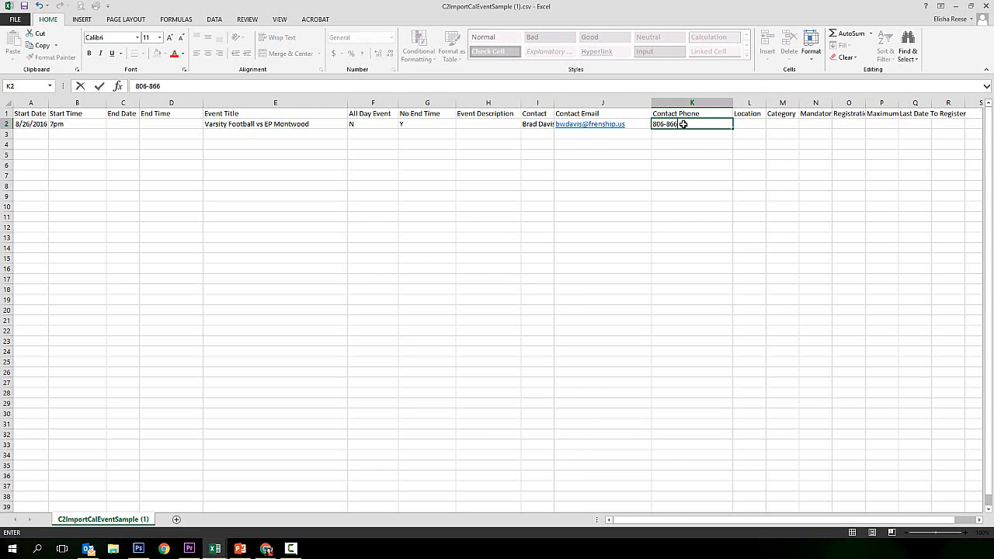
pyautogui.click(750, 125)
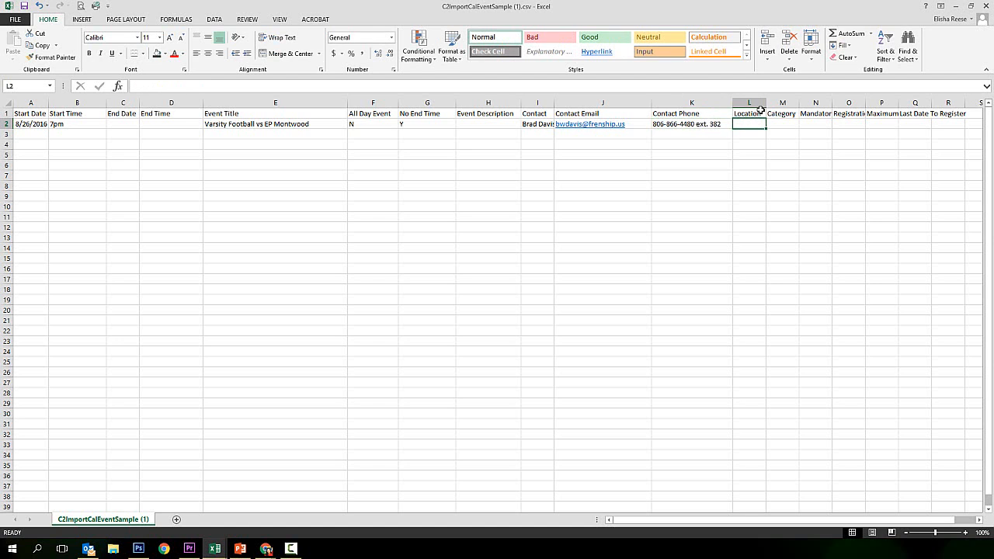
# Set row 2's Location to People's Band Stadium and Category to 3
pyautogui.moveTo(768, 102); pyautogui.dragTo(815, 102)
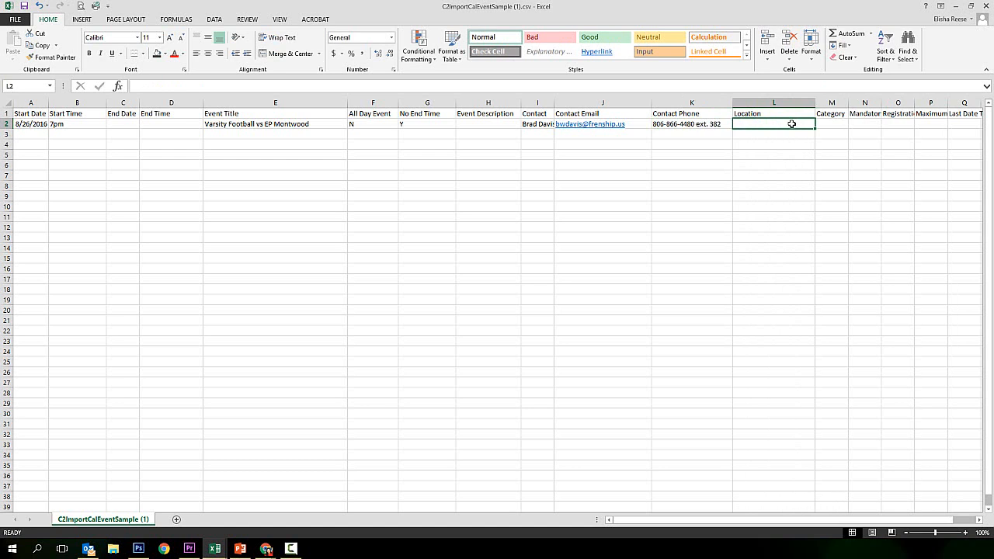
pyautogui.write("People's")
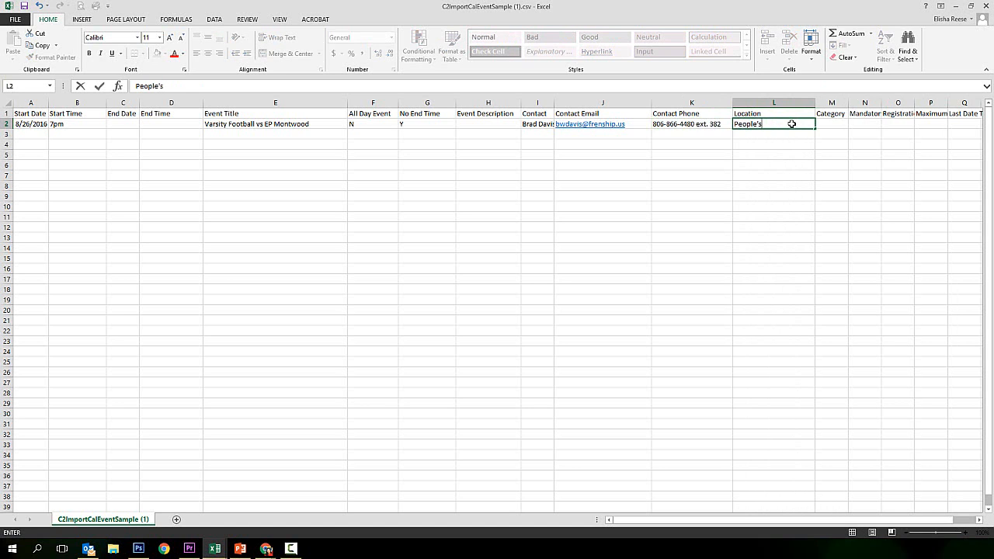
pyautogui.write(' Band Stadium')
pyautogui.press('Tab')
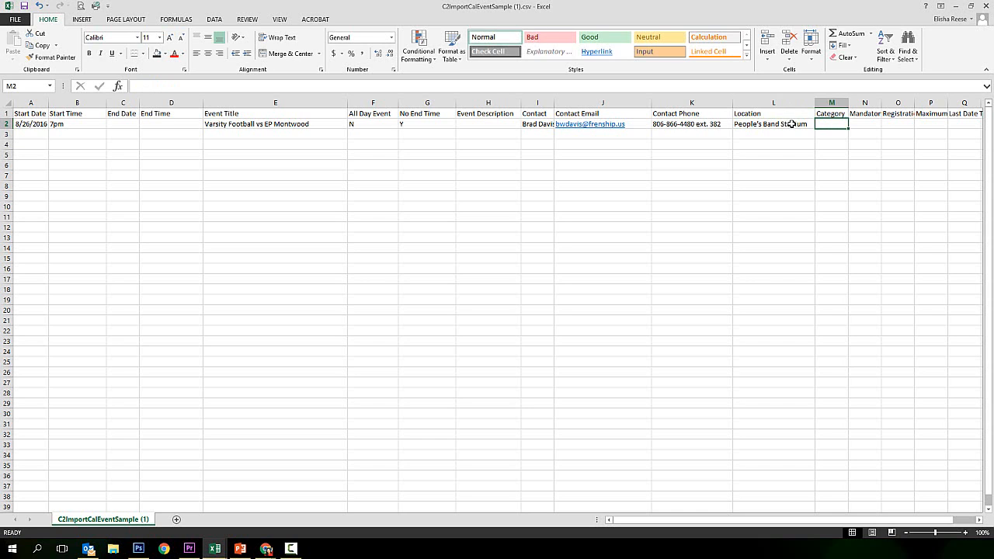
pyautogui.write('3')
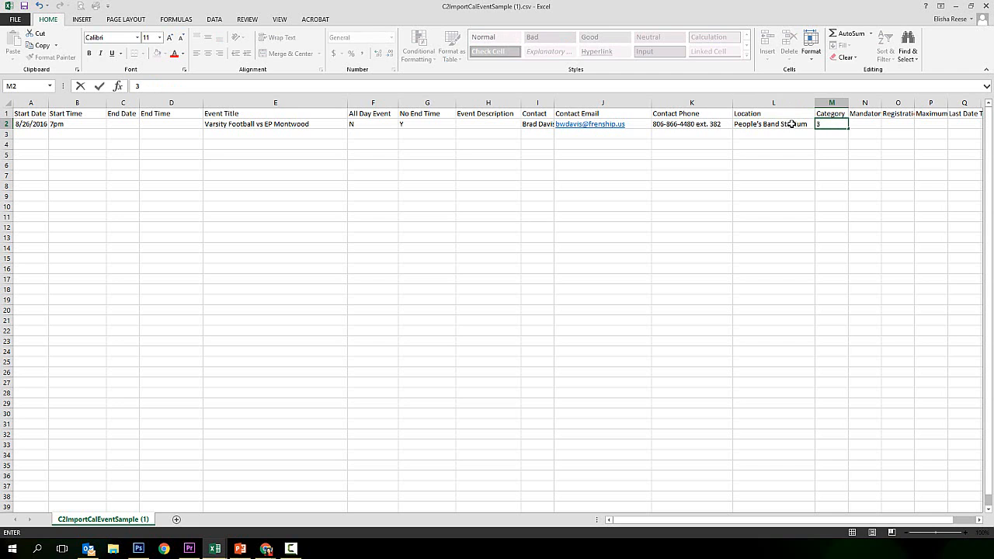
pyautogui.press('Return')
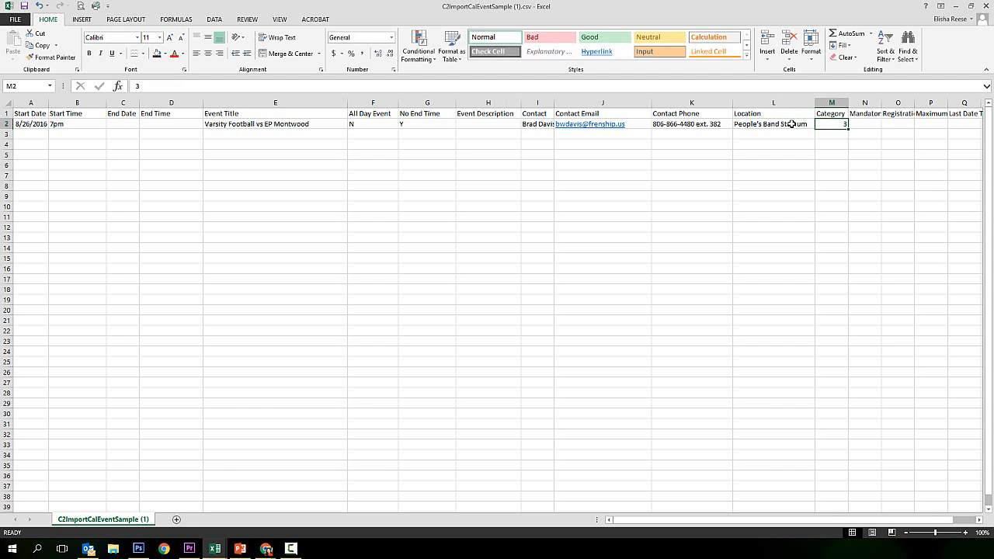
pyautogui.press('Up')
# Copy the N and Y values from F2:G2 down to rows 3–36
pyautogui.click(369, 126)
pyautogui.moveTo(374, 129); pyautogui.dragTo(432, 134)
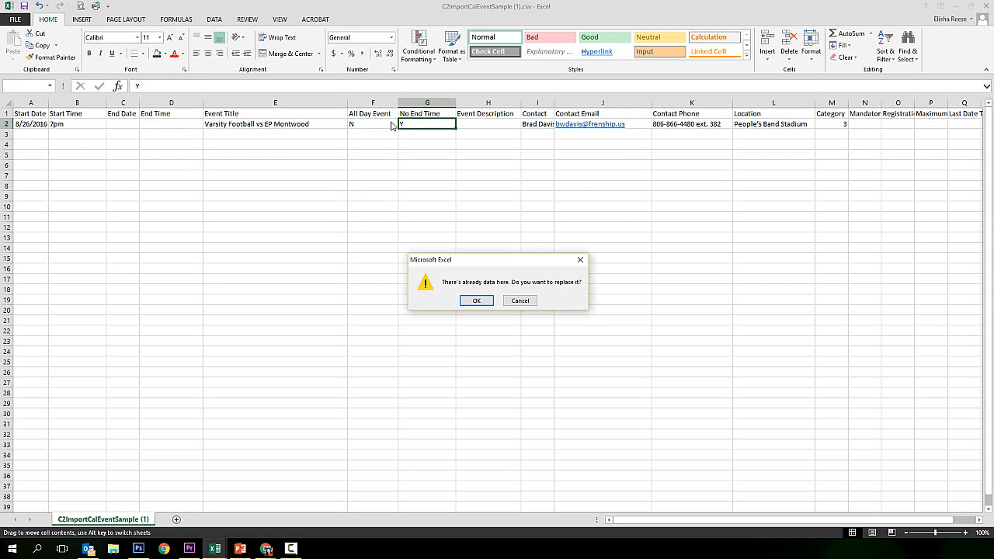
pyautogui.click(532, 302)
pyautogui.moveTo(373, 125); pyautogui.dragTo(424, 124)
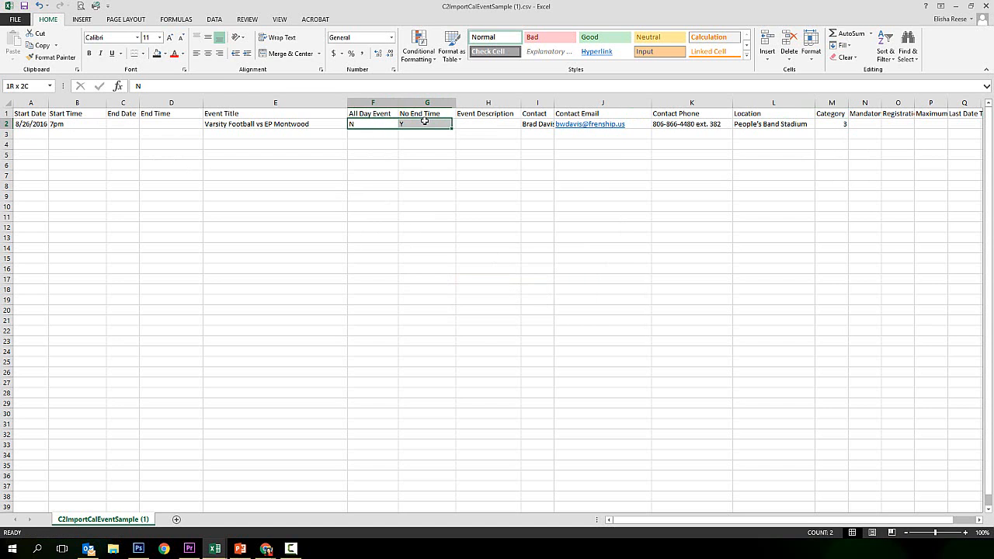
pyautogui.click(41, 48)
pyautogui.moveTo(368, 134); pyautogui.dragTo(419, 476)
pyautogui.click(14, 42)
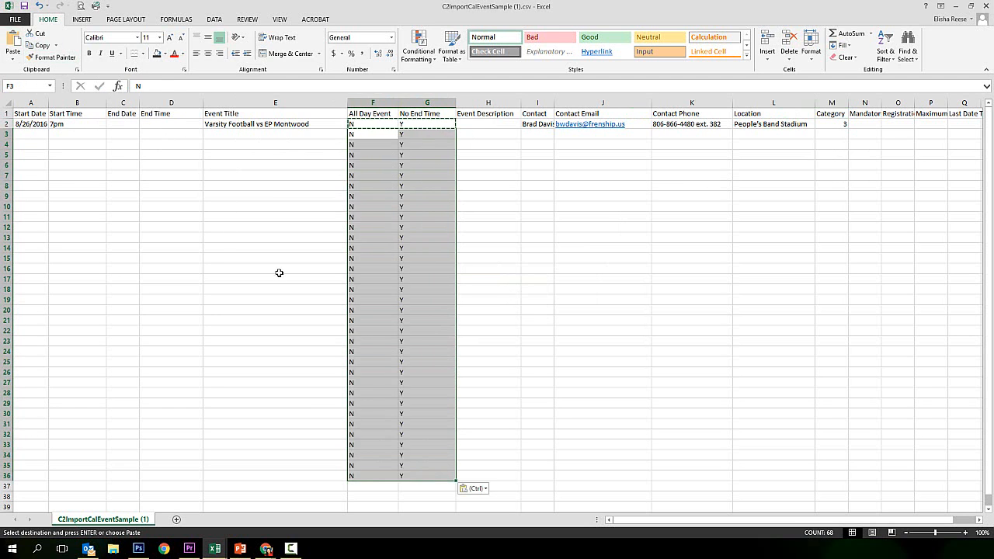
pyautogui.click(250, 267)
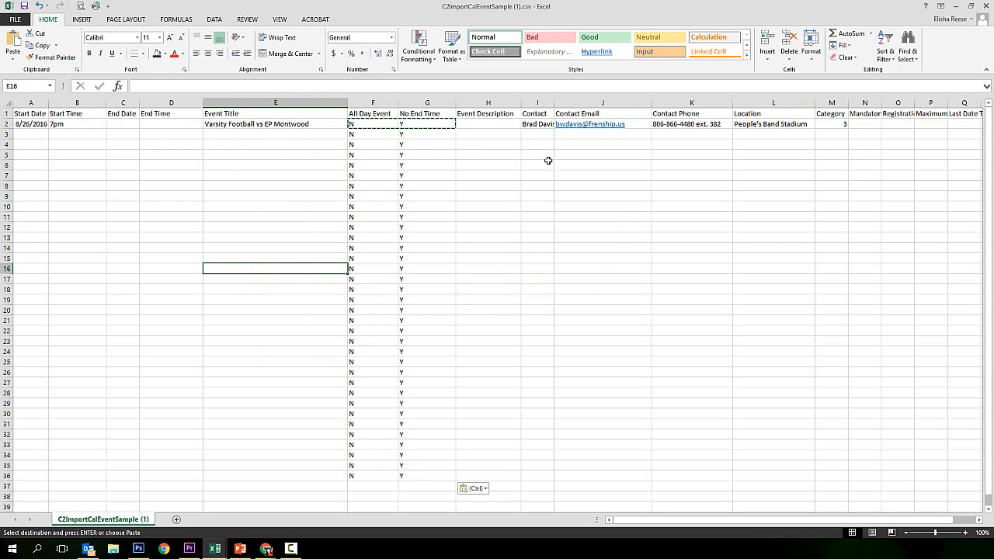
# Copy the contact details in I2:K2 down to rows 3–36
pyautogui.moveTo(538, 123); pyautogui.dragTo(692, 124)
pyautogui.click(39, 45)
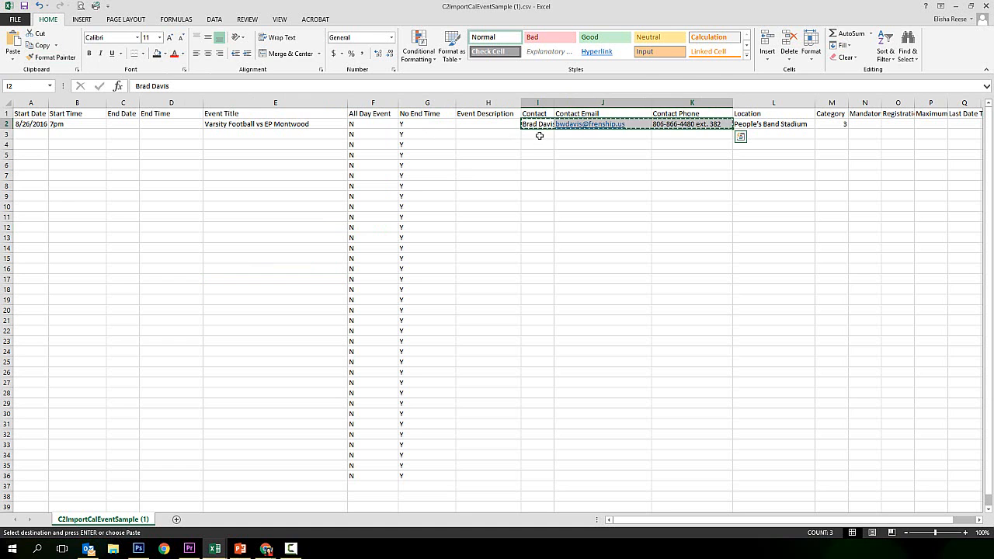
pyautogui.moveTo(537, 138); pyautogui.dragTo(535, 474)
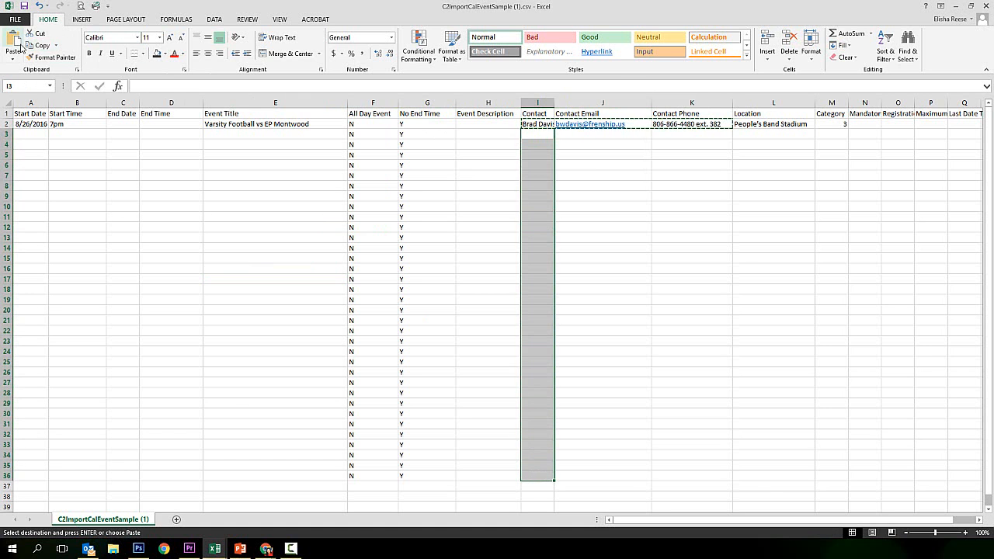
pyautogui.click(13, 45)
# Fill Category 3 from M2 down to rows 3–36
pyautogui.click(826, 124)
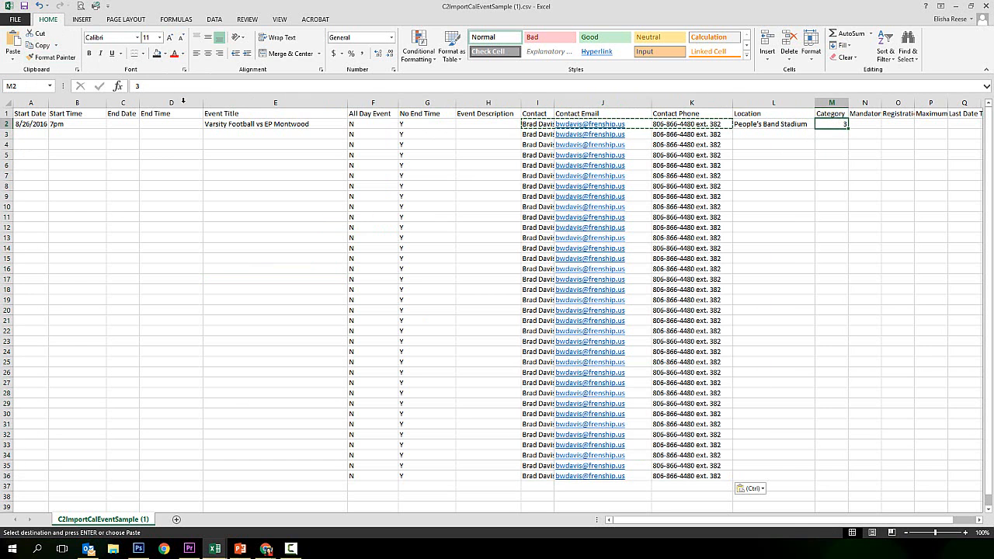
pyautogui.click(37, 46)
pyautogui.moveTo(831, 135); pyautogui.dragTo(828, 477)
pyautogui.click(22, 61)
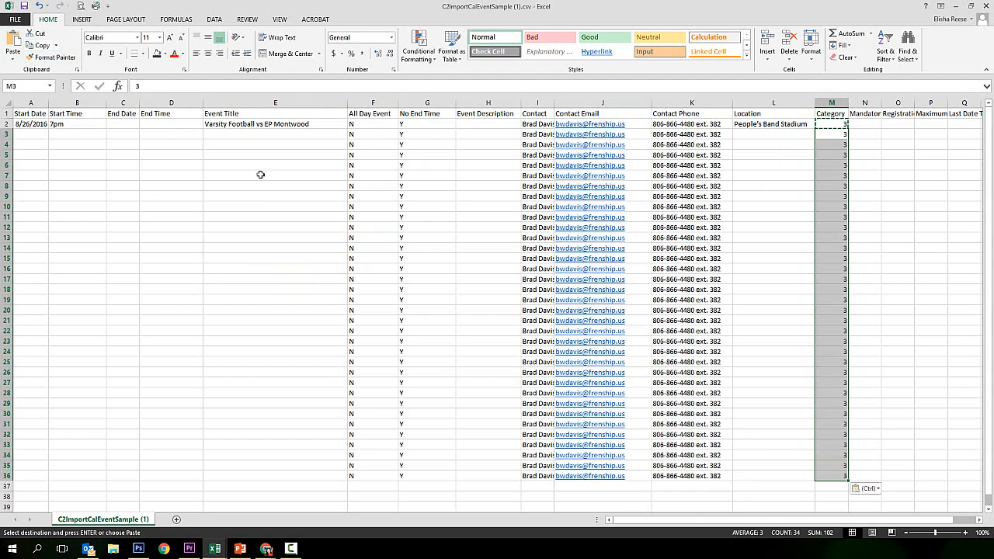
pyautogui.click(778, 220)
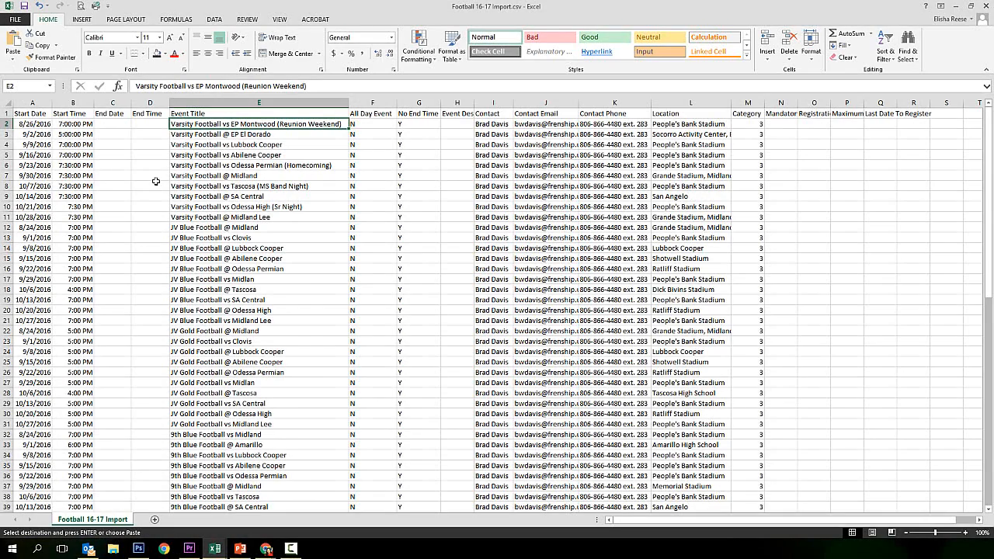
pyautogui.click(155, 182)
pyautogui.scroll(-8, 155, 183)
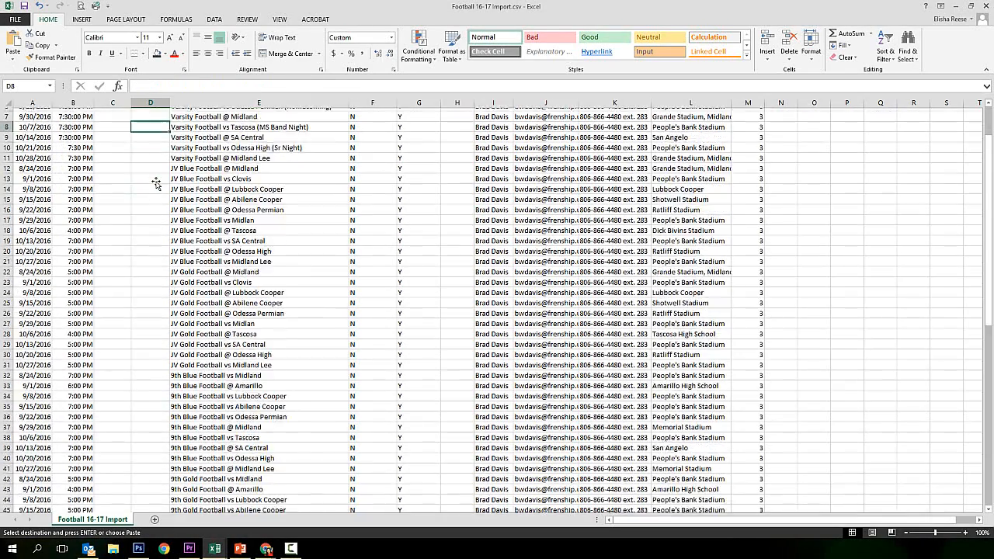
pyautogui.scroll(9, 155, 186)
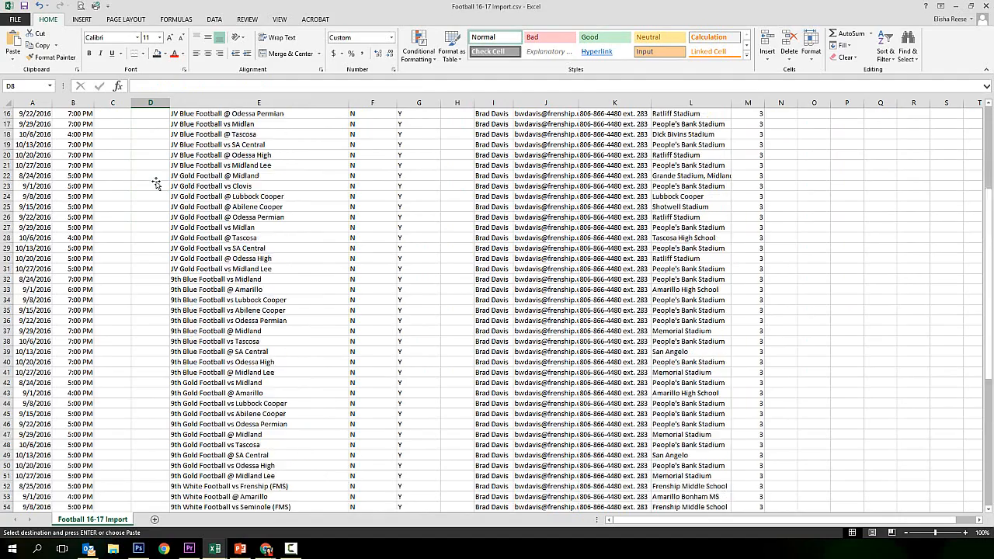
pyautogui.click(205, 206)
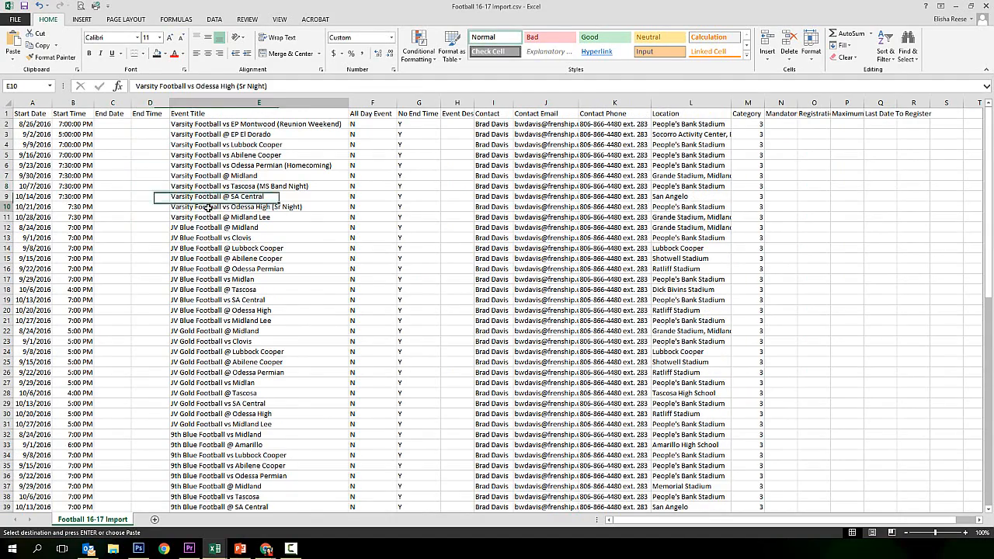
pyautogui.click(197, 258)
pyautogui.scroll(-4, 226, 374)
pyautogui.click(226, 375)
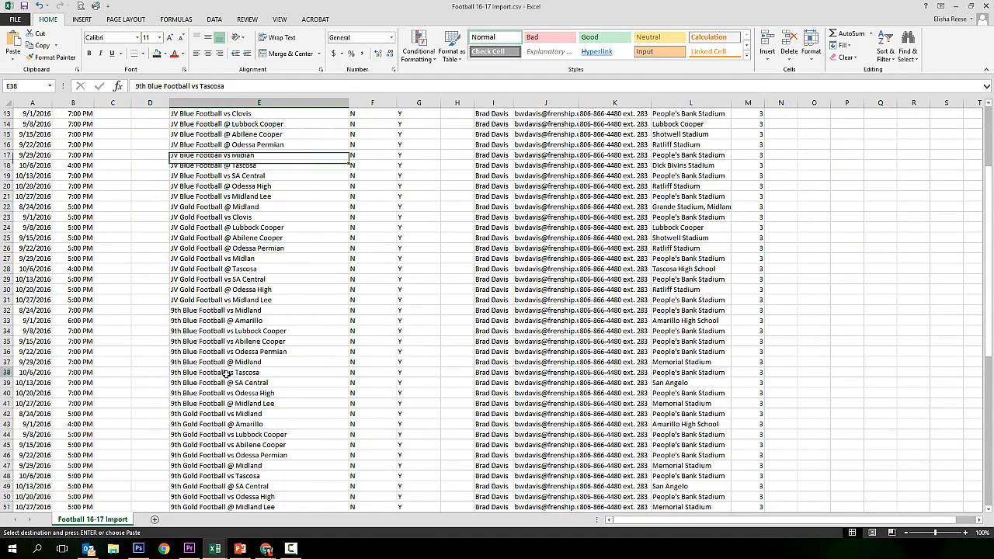
pyautogui.scroll(-6, 226, 375)
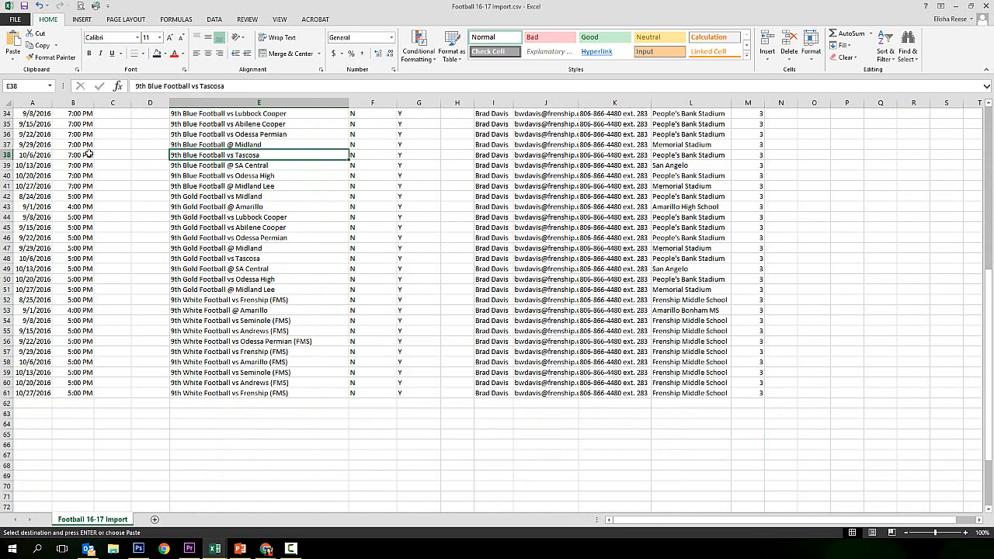
pyautogui.click(17, 21)
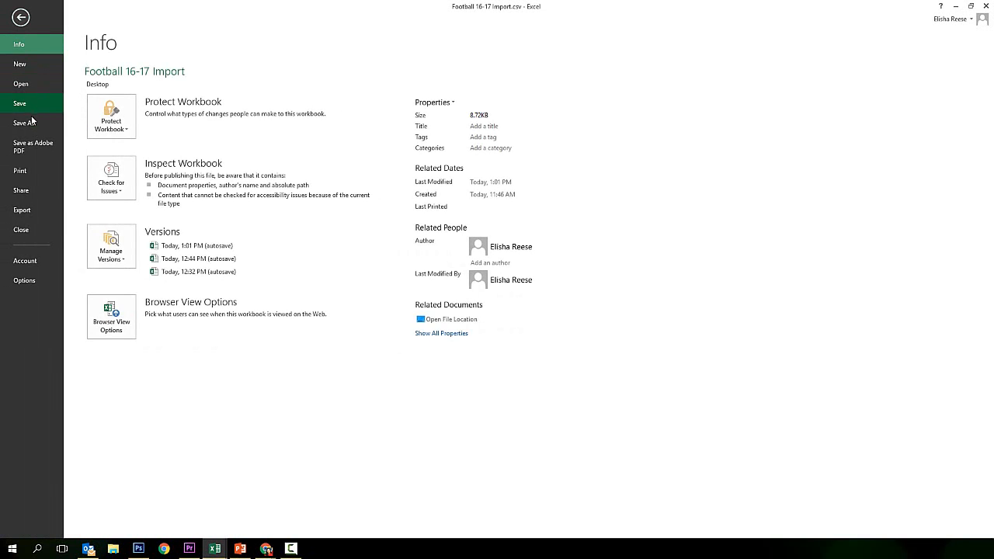
# Overwrite Football 16-17 Import.csv on the Desktop, keeping CSV format
pyautogui.click(31, 123)
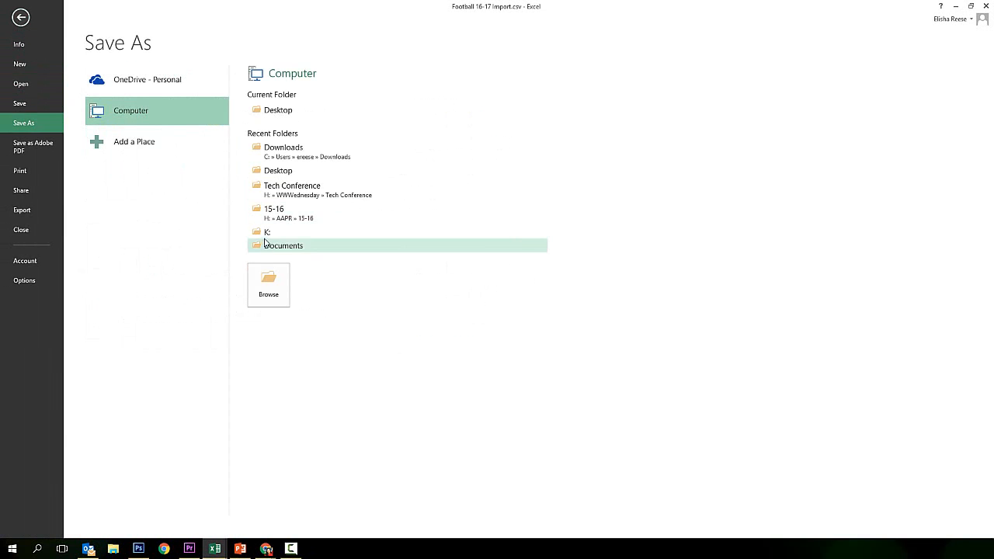
pyautogui.click(278, 171)
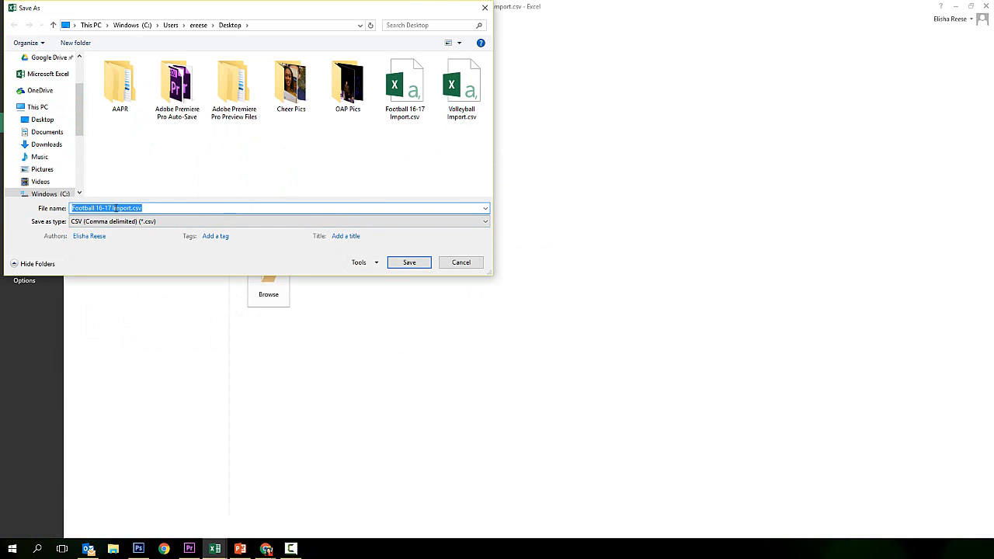
pyautogui.click(409, 263)
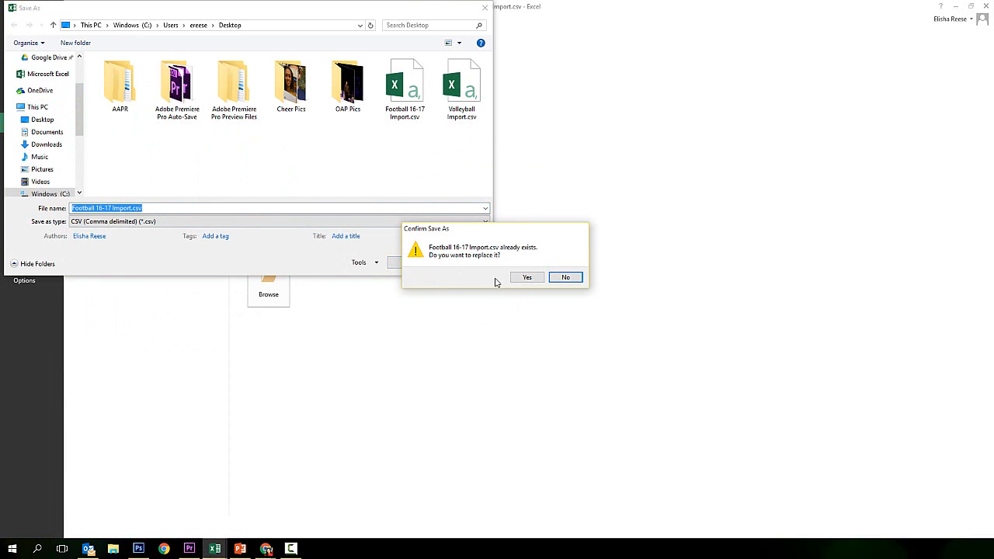
pyautogui.click(525, 278)
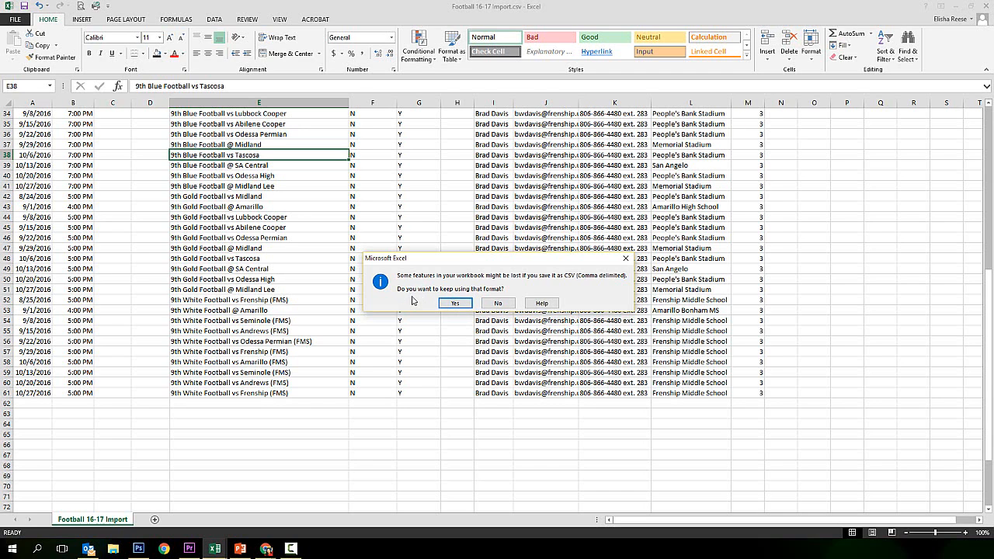
pyautogui.click(458, 305)
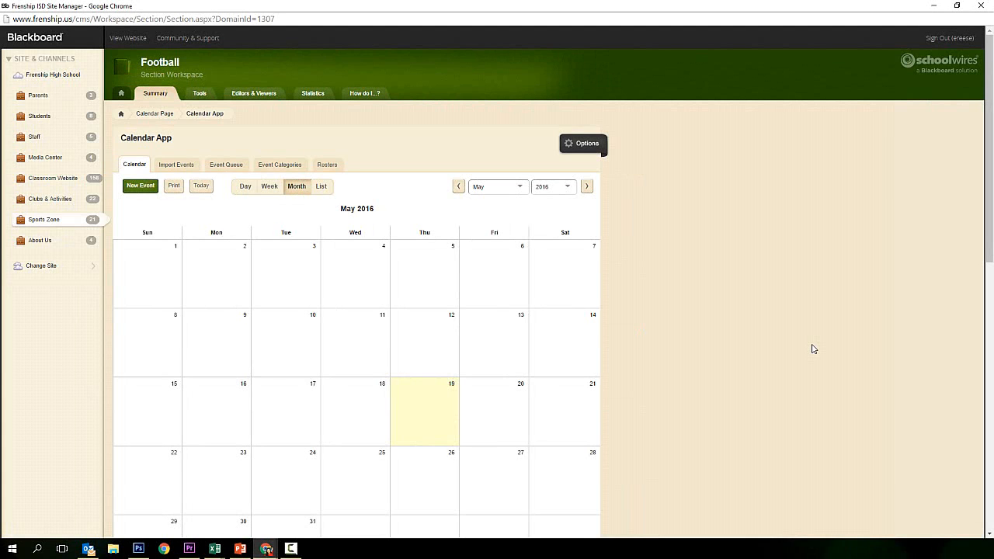
# Attach Football 16-17 Import.csv to a new event import and continue to field mapping
pyautogui.click(176, 166)
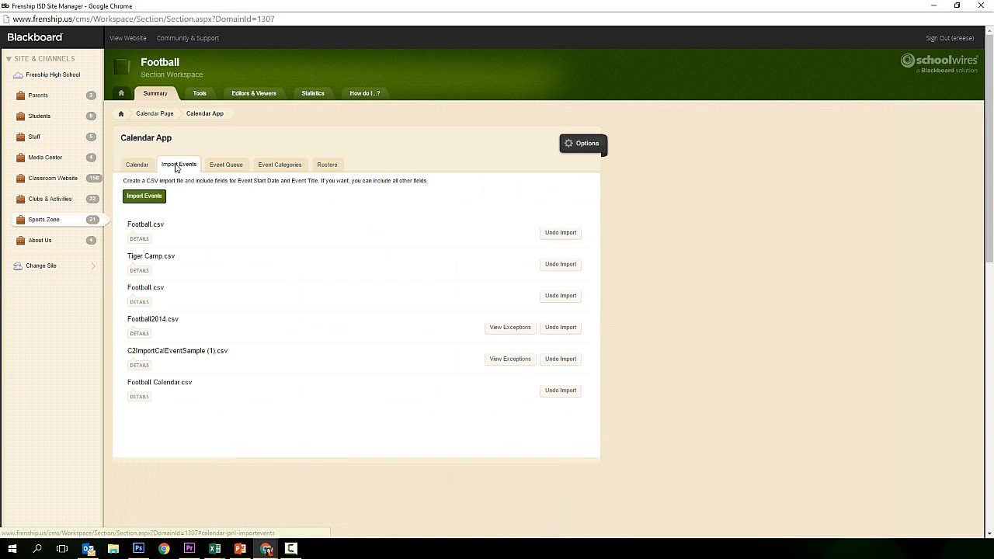
pyautogui.click(149, 198)
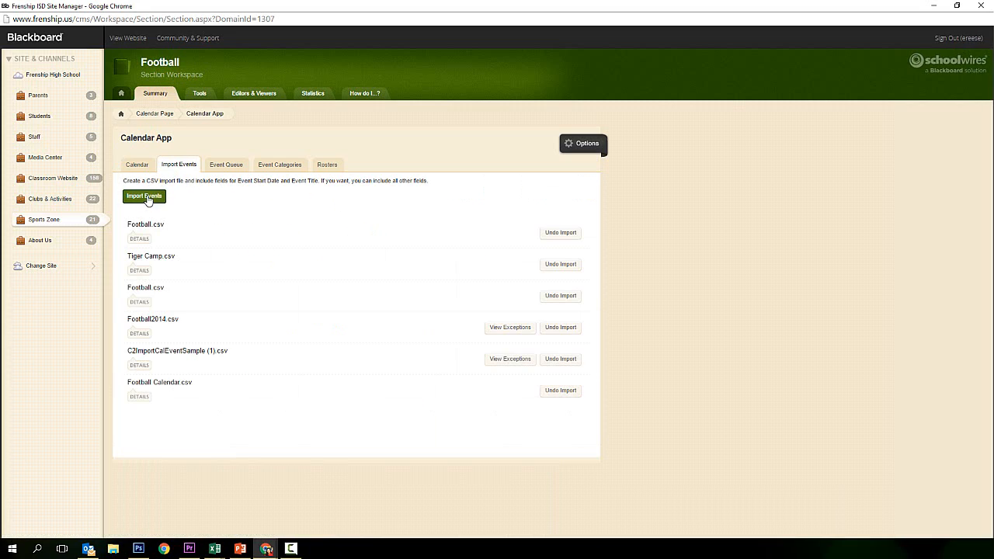
pyautogui.click(374, 114)
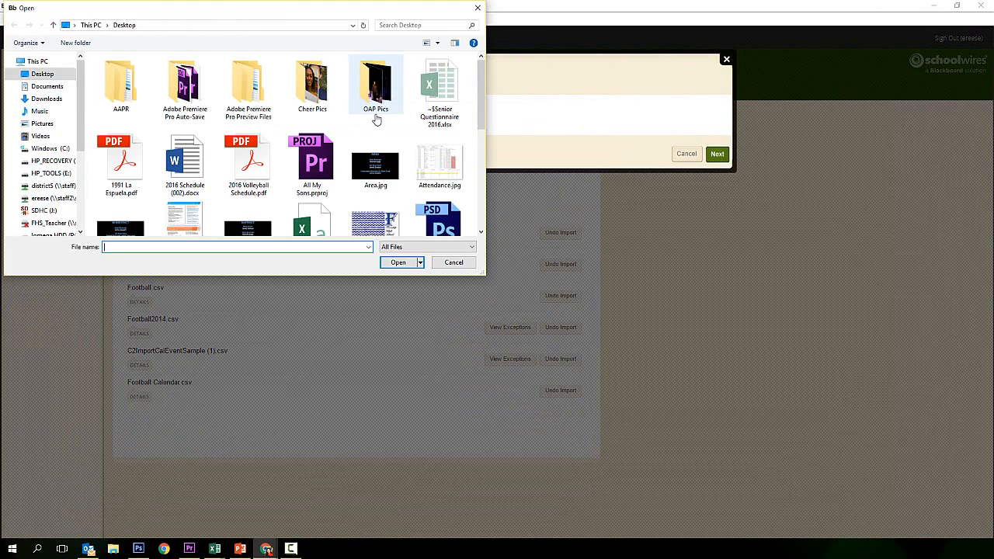
pyautogui.moveTo(479, 92); pyautogui.dragTo(479, 129)
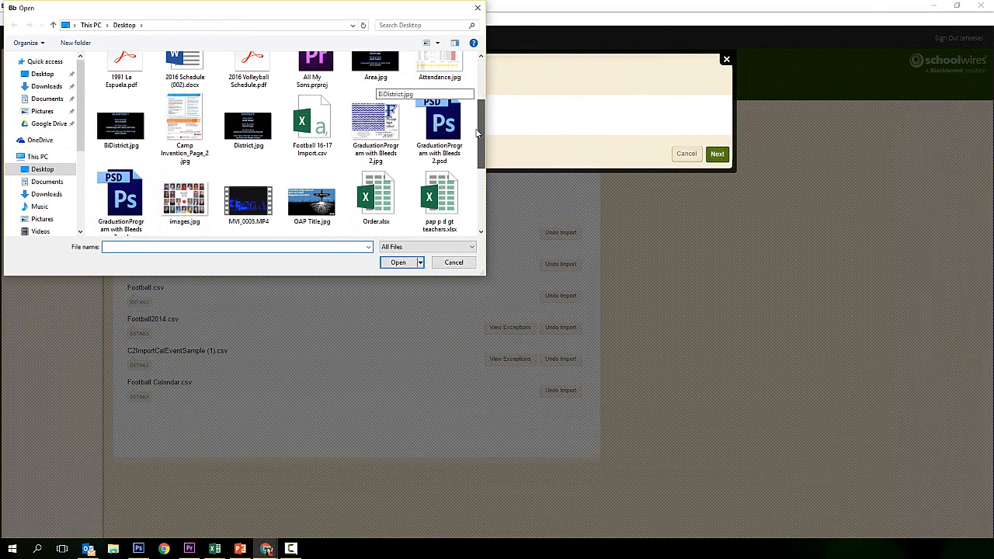
pyautogui.doubleClick(314, 127)
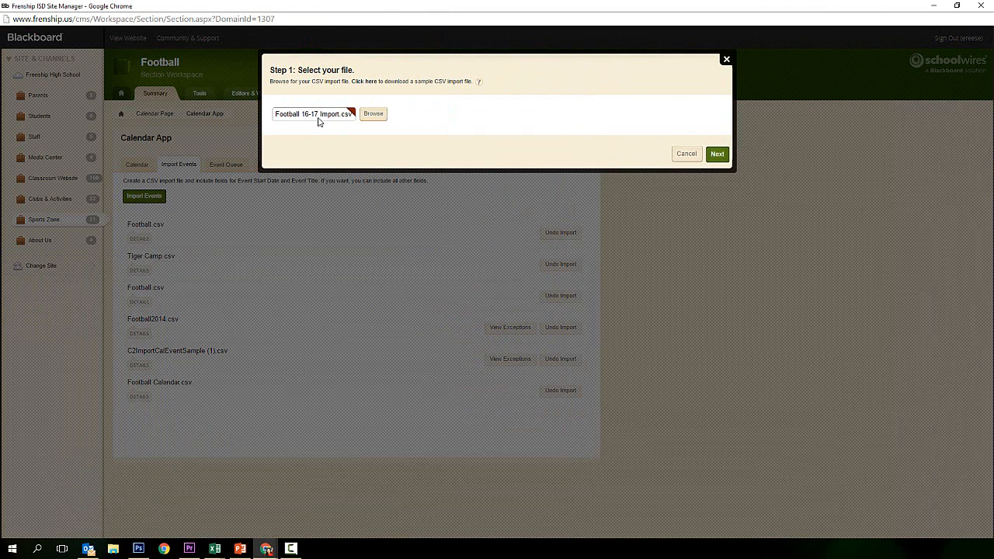
pyautogui.click(717, 154)
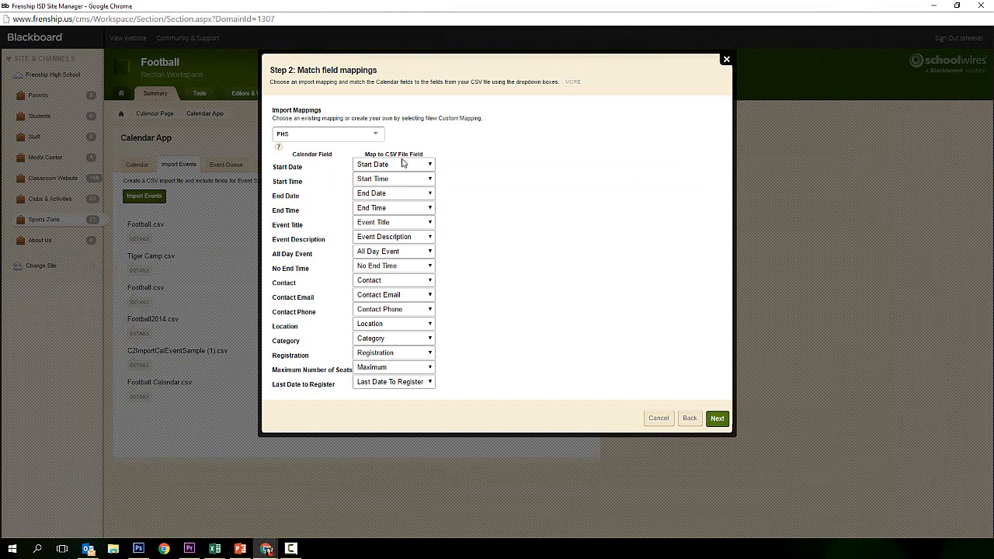
# Use the FHS field mapping, accept the preview, and import the events for all visitors
pyautogui.click(377, 136)
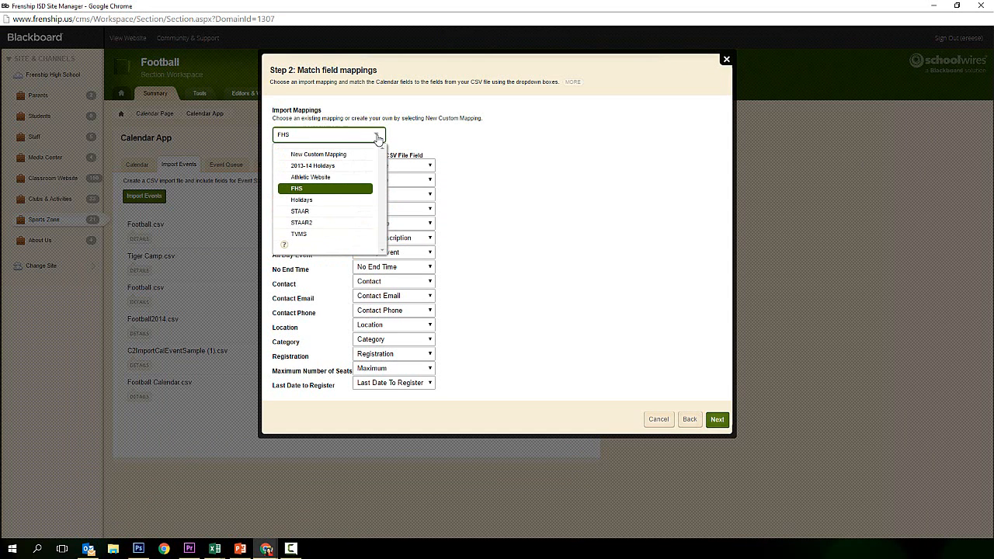
pyautogui.click(326, 188)
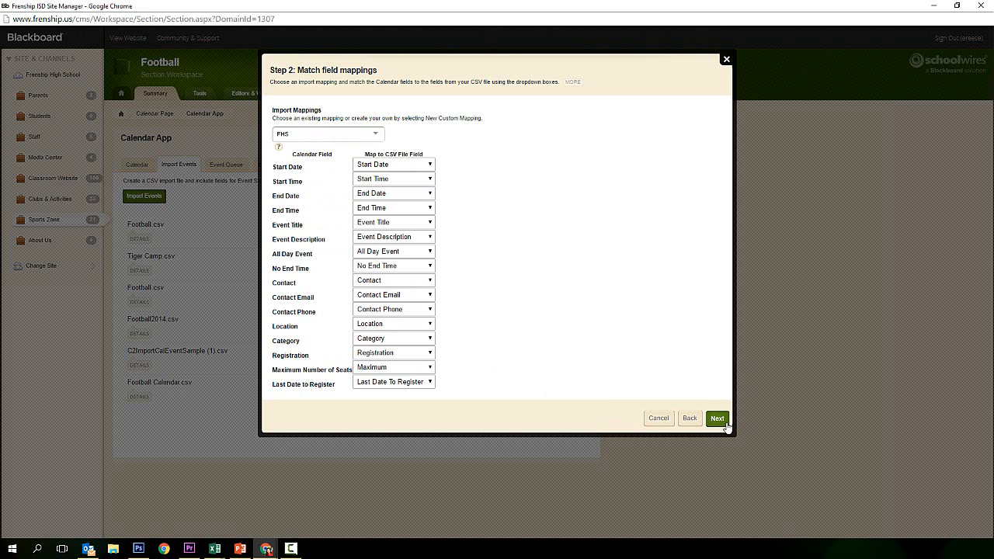
pyautogui.click(717, 419)
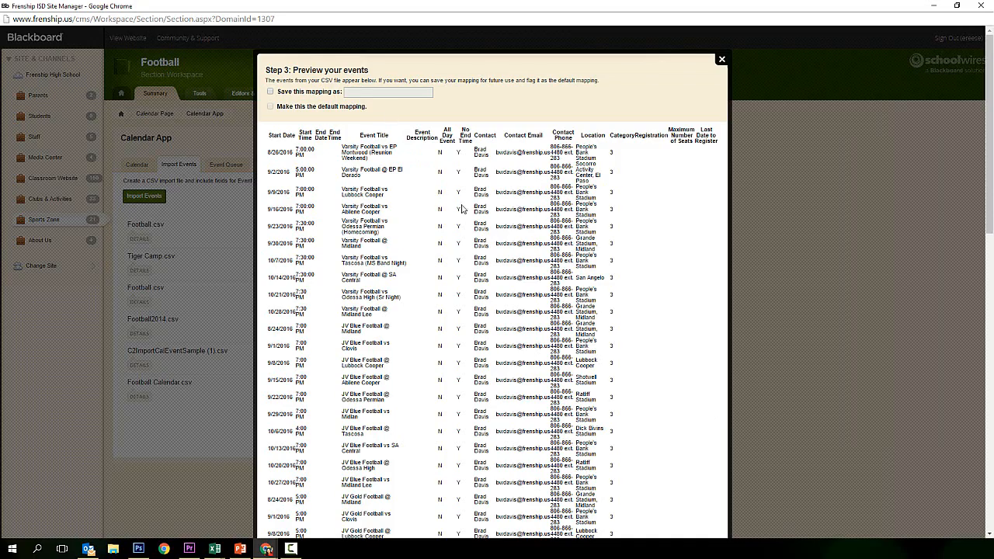
pyautogui.scroll(-10, 462, 208)
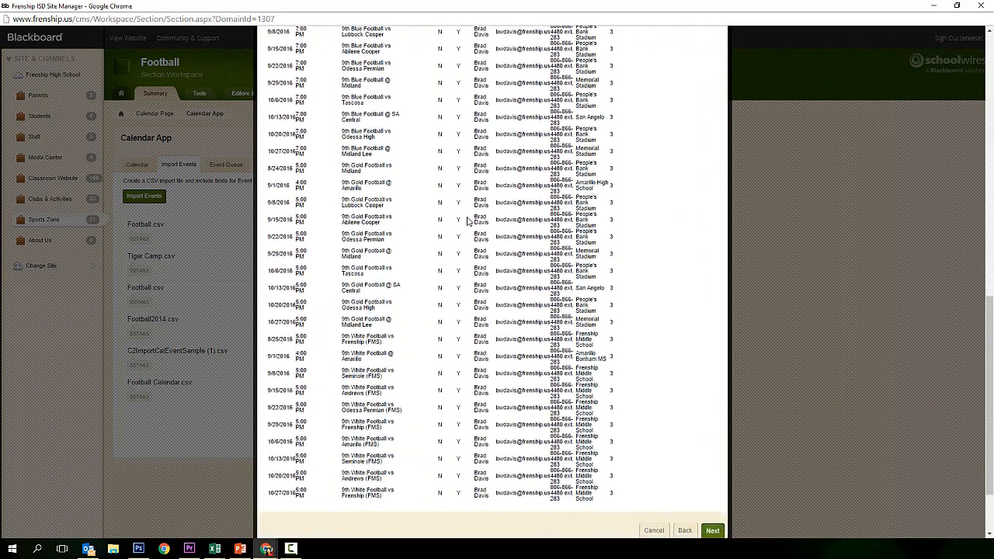
pyautogui.click(714, 449)
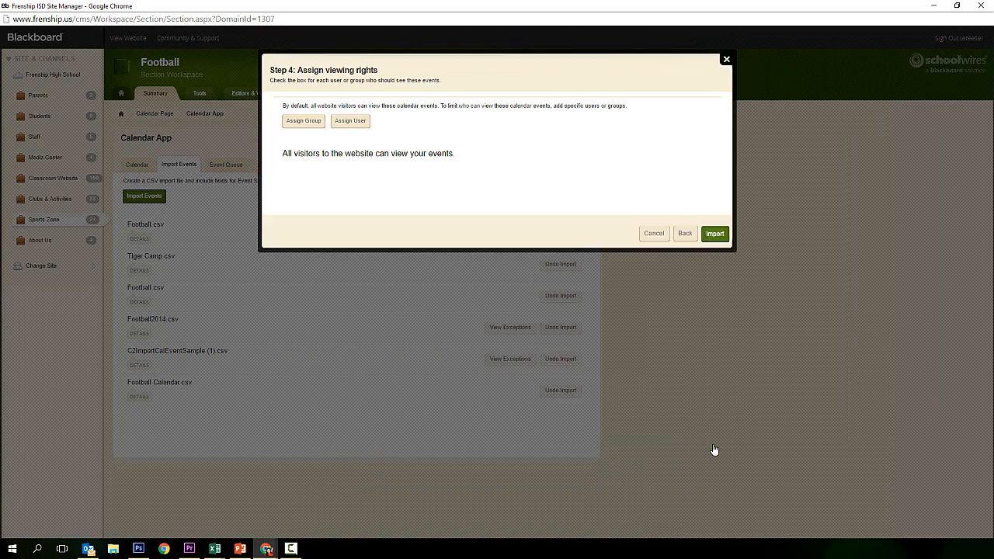
pyautogui.click(715, 234)
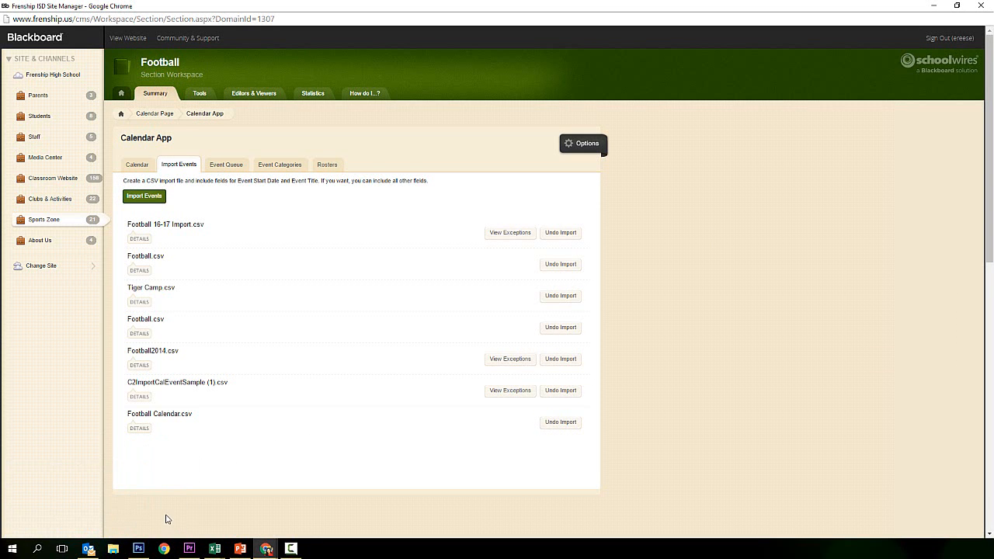
pyautogui.click(214, 550)
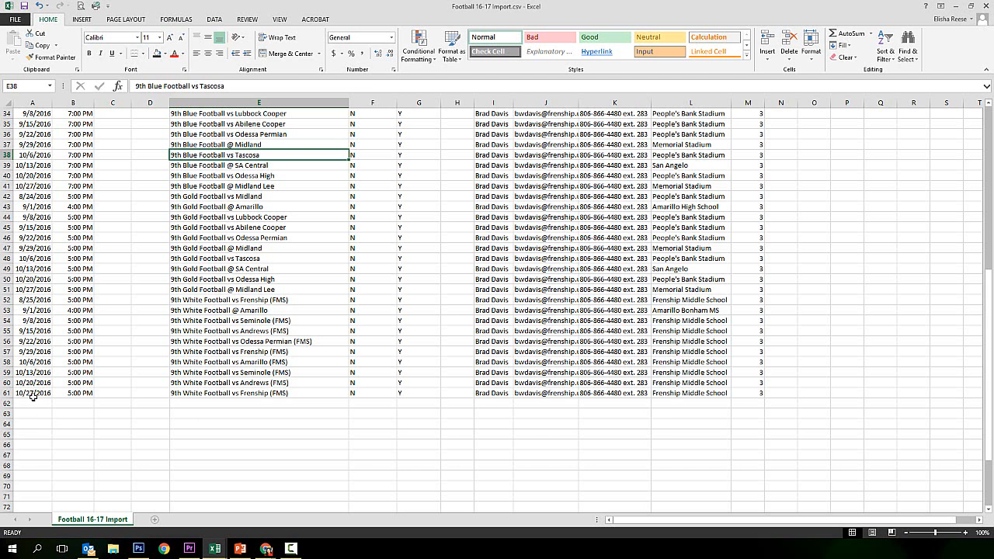
pyautogui.click(28, 394)
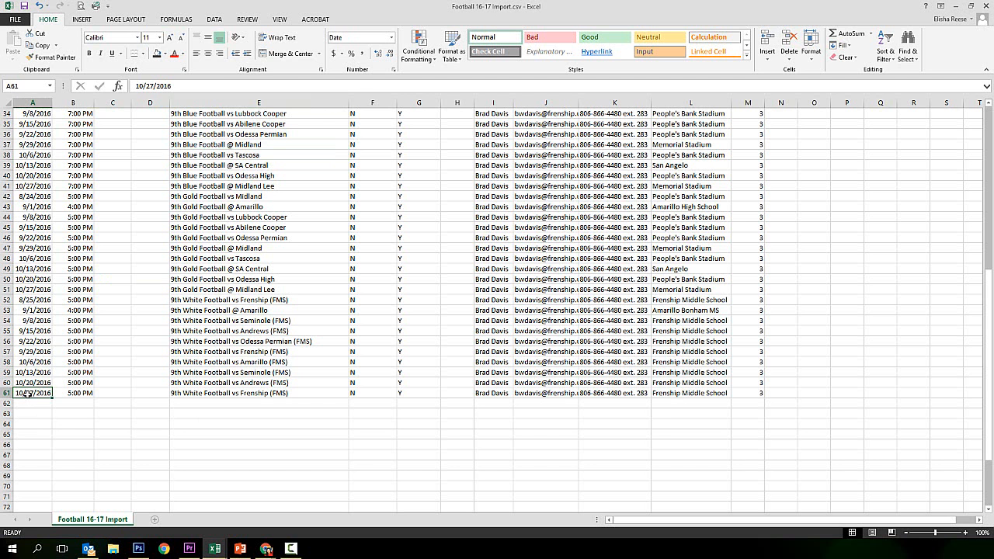
pyautogui.scroll(11, 46, 388)
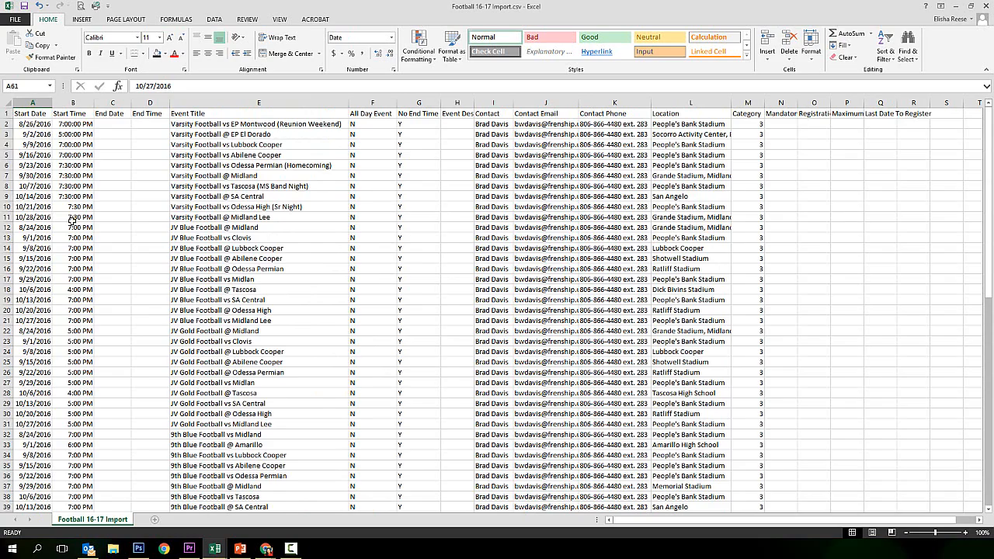
pyautogui.scroll(-13, 73, 222)
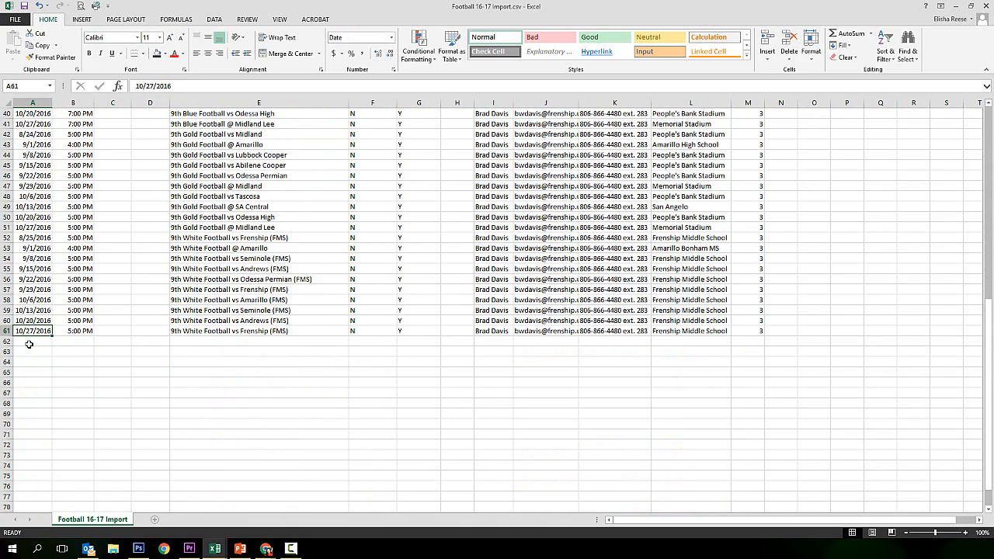
pyautogui.moveTo(29, 346); pyautogui.dragTo(761, 500)
pyautogui.click(745, 486)
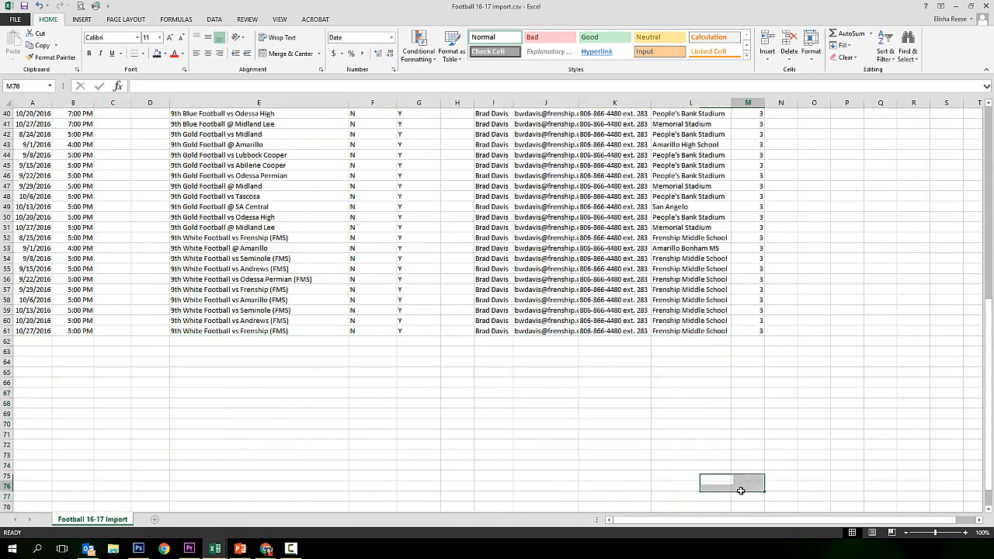
pyautogui.scroll(13, 689, 401)
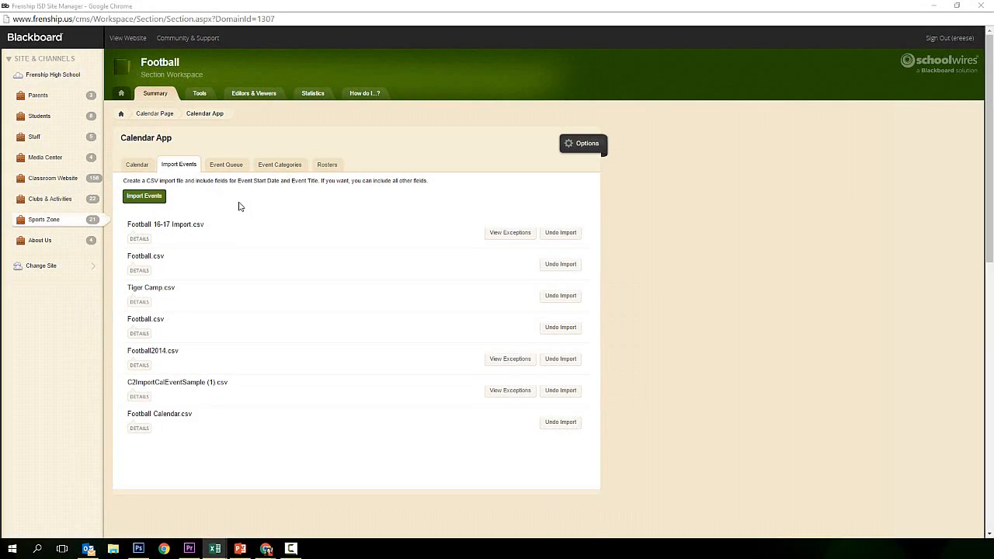
# Advance the month calendar to August 2016 to view the imported games on the 24th–26th
pyautogui.click(137, 164)
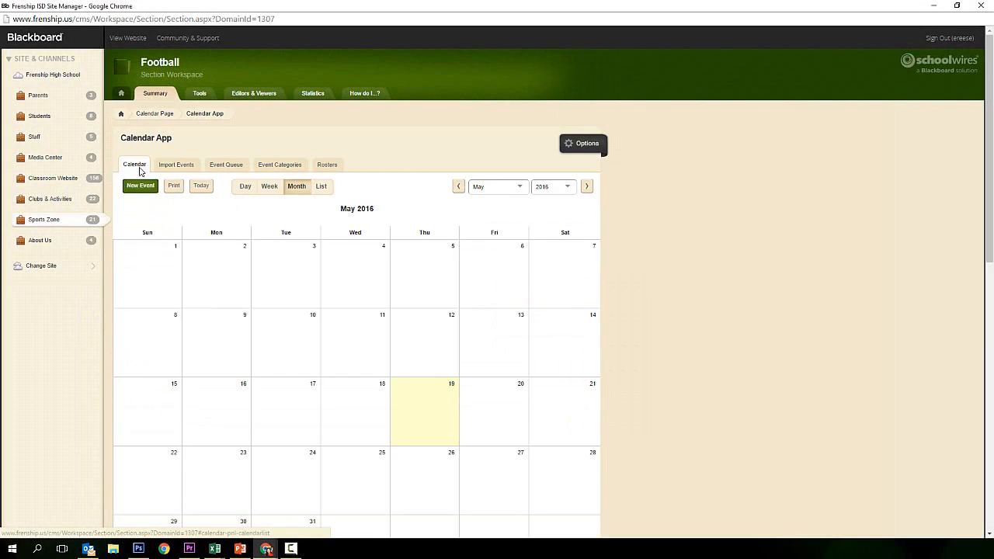
pyautogui.click(587, 187)
pyautogui.click(587, 187)
pyautogui.click(587, 187)
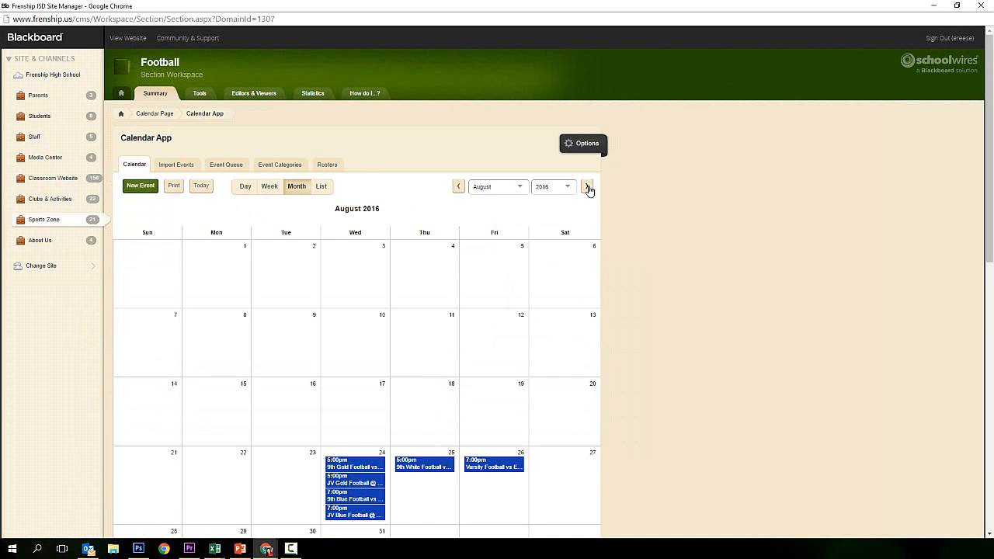
pyautogui.scroll(-2, 585, 219)
pyautogui.scroll(1, 585, 219)
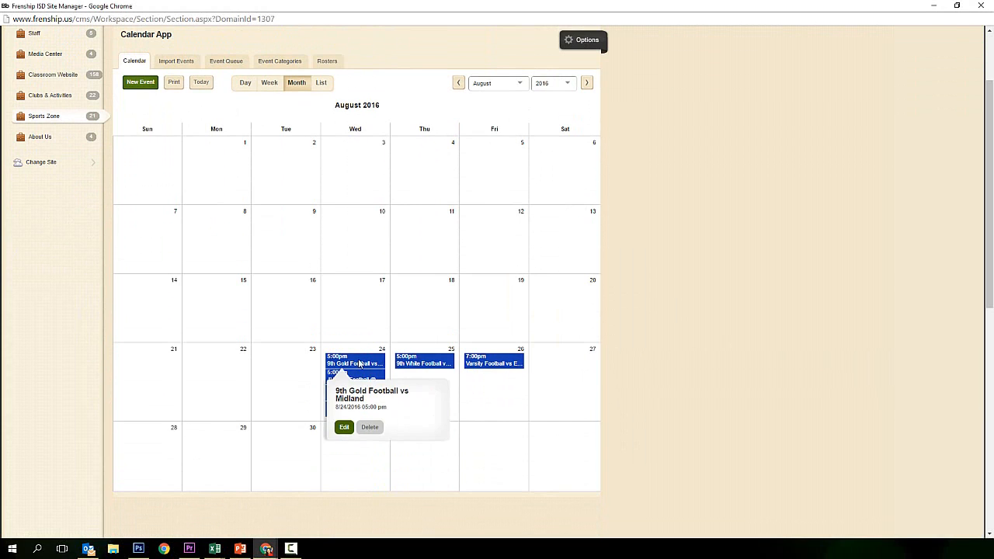
pyautogui.moveTo(361, 419)
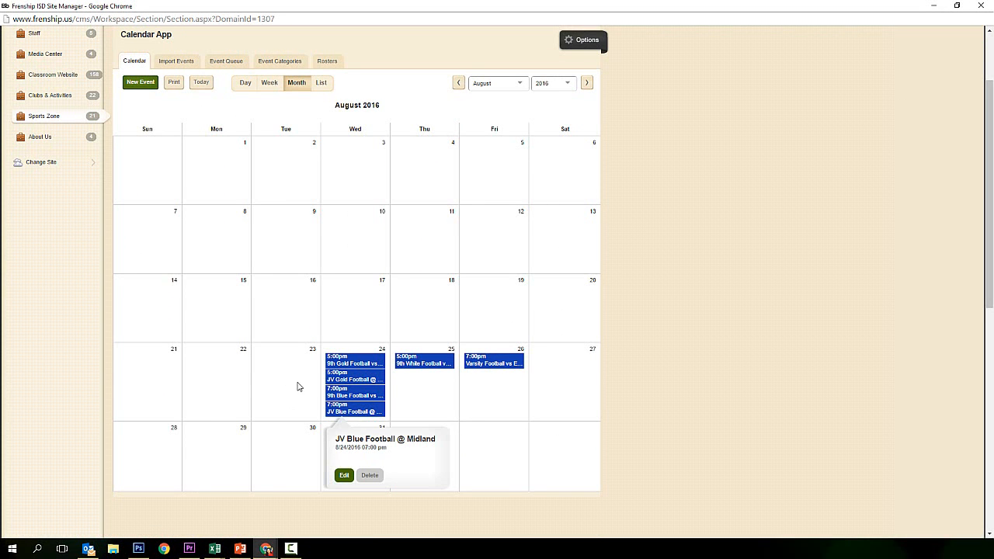
pyautogui.moveTo(352, 360)
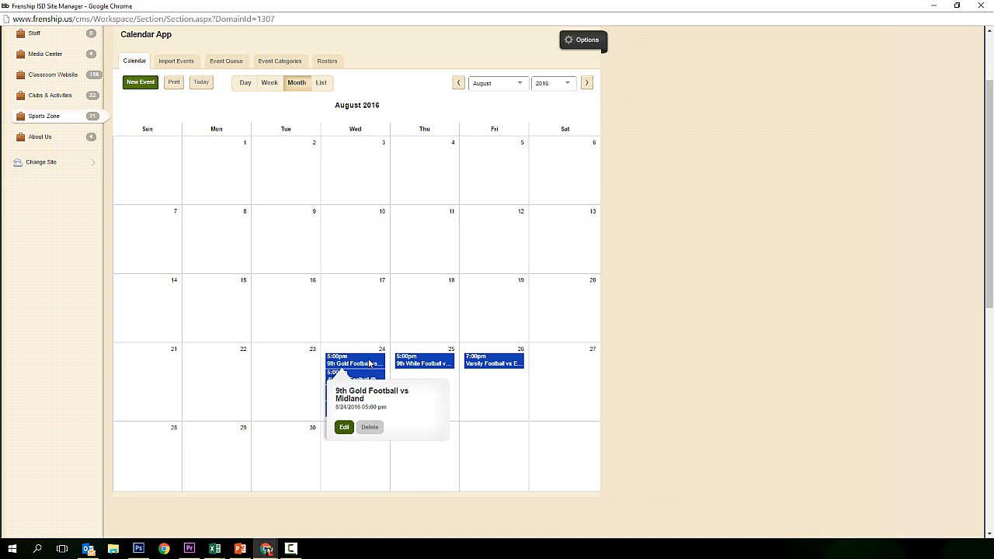
# Post the 9th Gold Football vs Midland event to the HS Sports Zone calendar and save
pyautogui.click(371, 363)
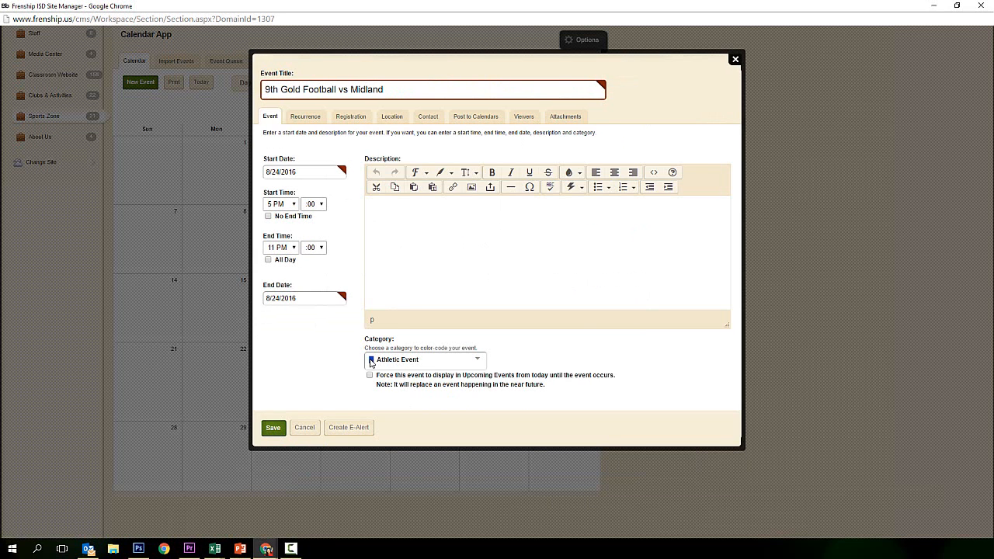
pyautogui.click(481, 118)
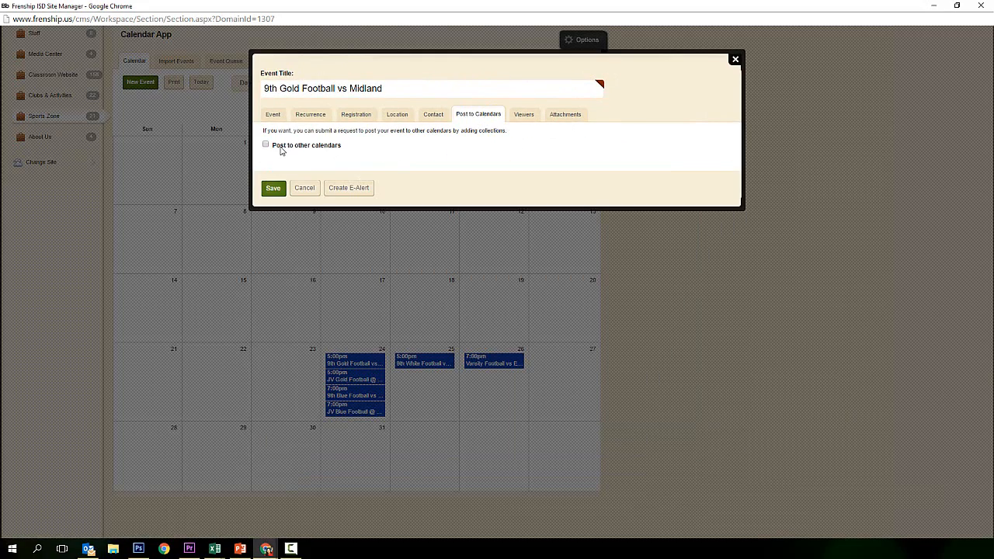
pyautogui.click(282, 147)
pyautogui.click(304, 192)
pyautogui.scroll(-2, 466, 217)
pyautogui.click(491, 235)
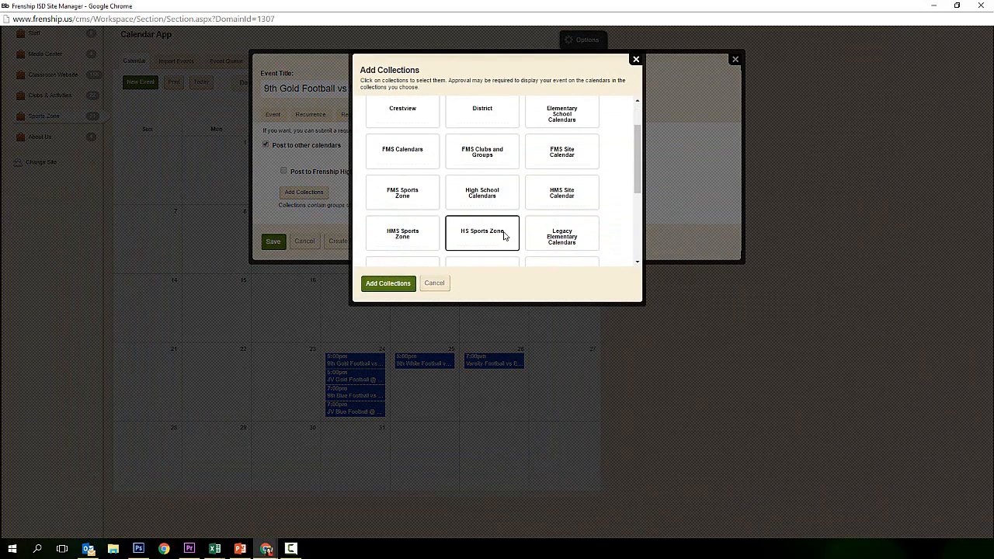
pyautogui.click(396, 284)
pyautogui.click(268, 262)
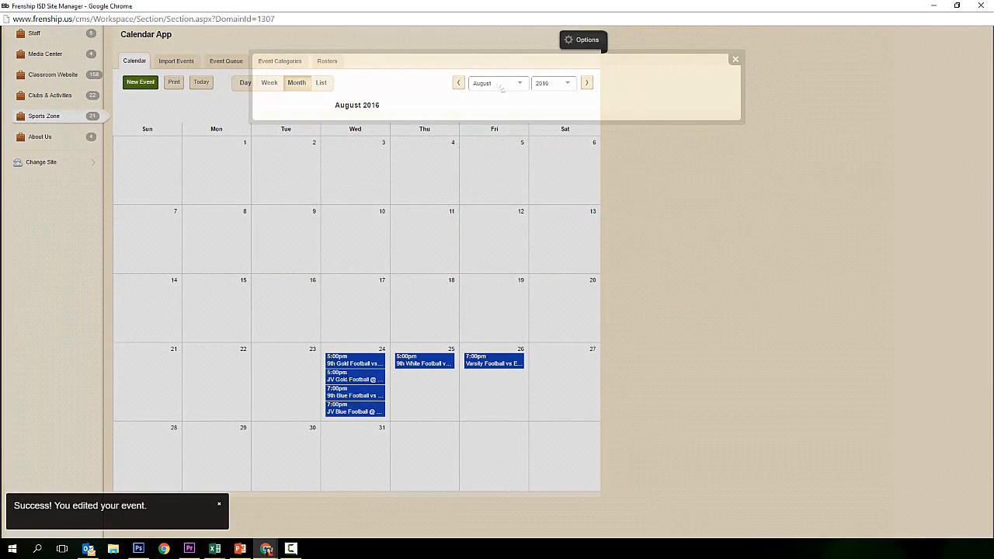
# Post the JV Gold Football @ Midland event to the HS Sports Zone calendar and save
pyautogui.click(353, 378)
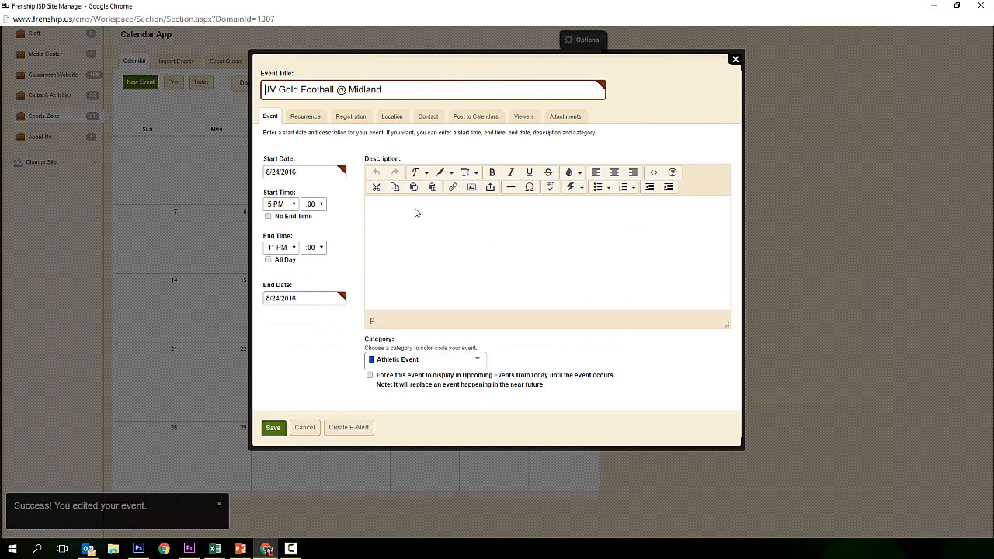
pyautogui.click(474, 115)
pyautogui.click(309, 147)
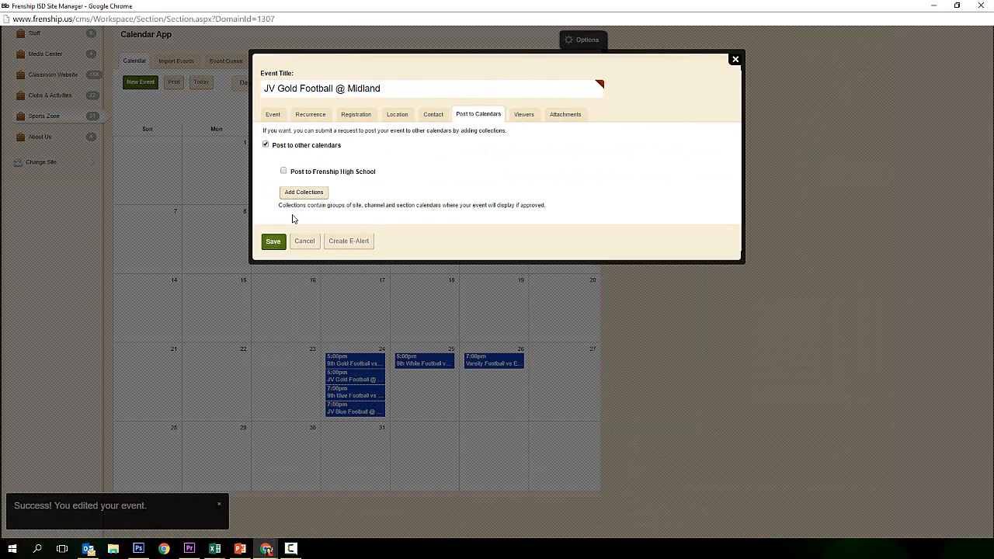
pyautogui.click(302, 194)
pyautogui.scroll(-1, 496, 244)
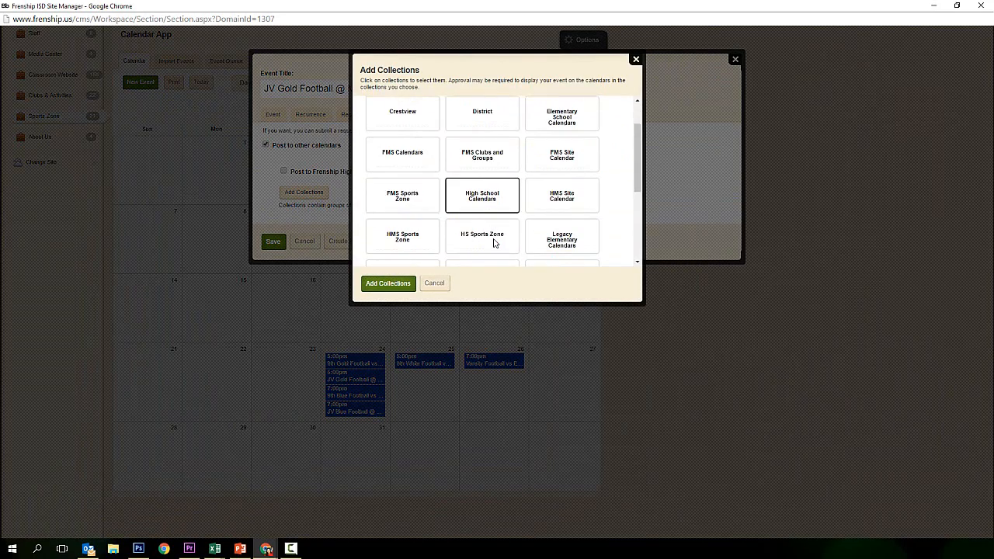
pyautogui.click(489, 244)
pyautogui.click(389, 283)
pyautogui.click(269, 263)
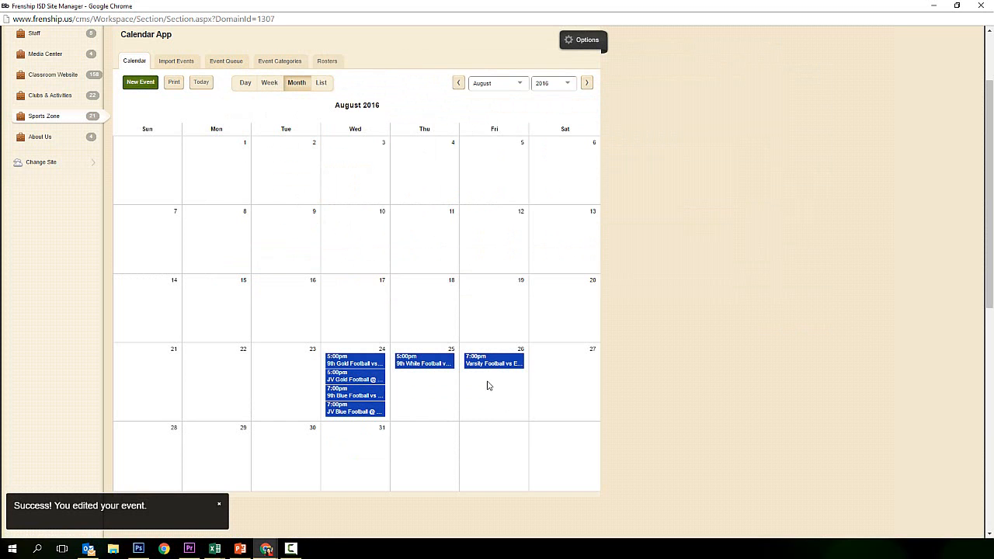
# Post the August 26 Varsity Football vs EP Montwood event to HS Sports Zone and save
pyautogui.click(492, 362)
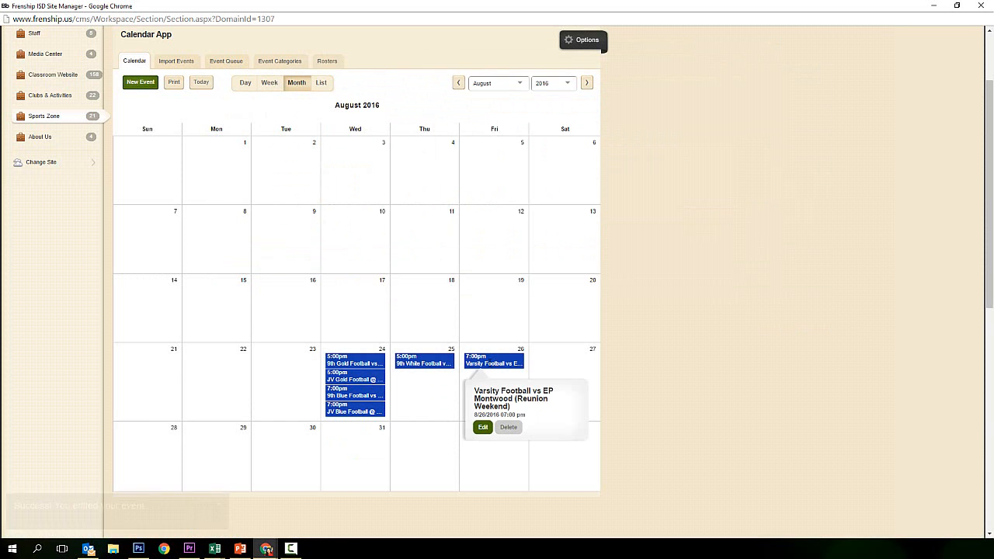
pyautogui.click(492, 364)
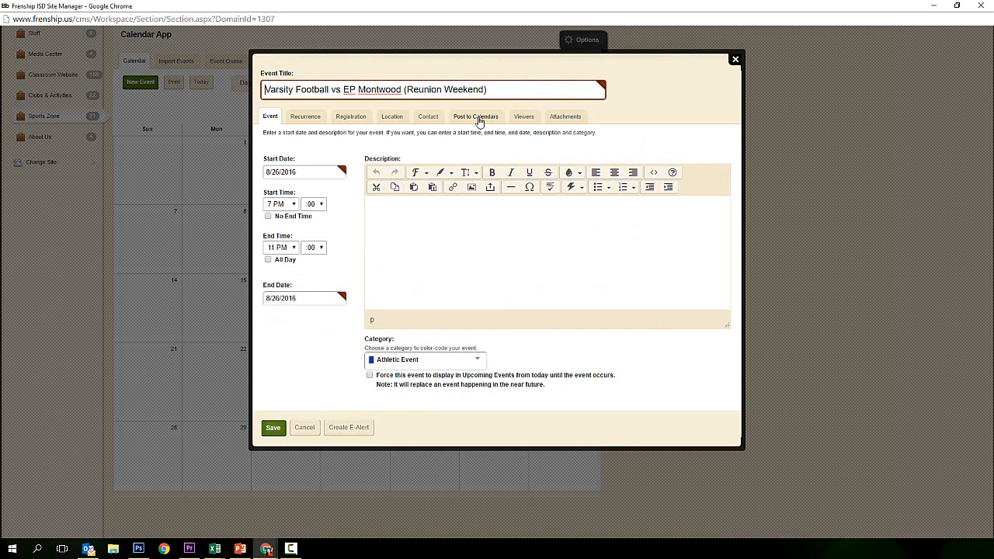
pyautogui.click(478, 118)
pyautogui.click(315, 147)
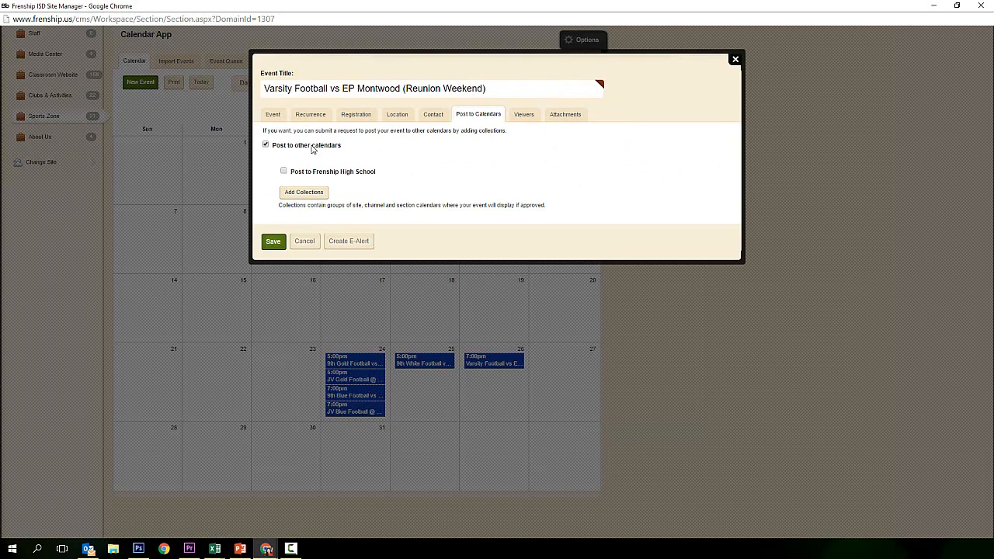
pyautogui.click(304, 192)
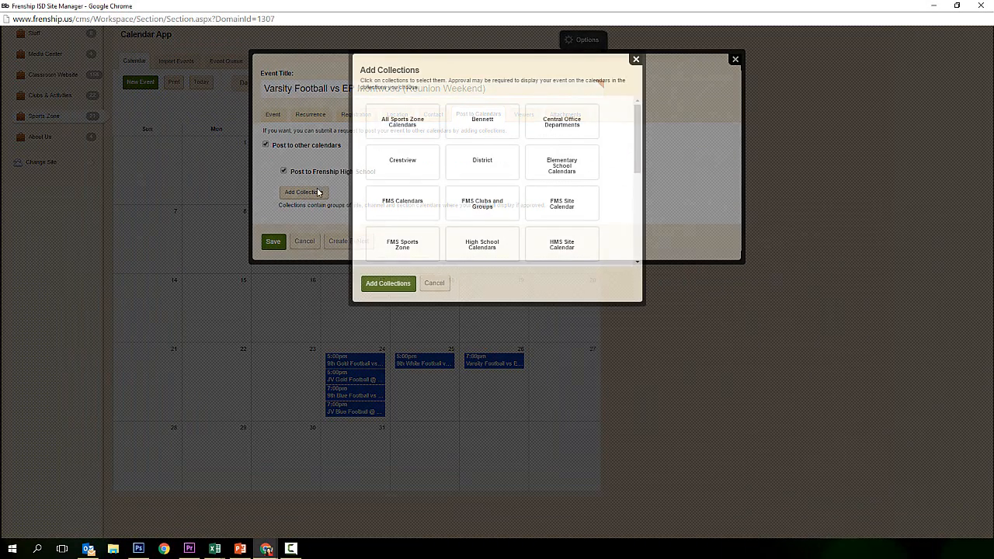
pyautogui.scroll(-1, 485, 235)
pyautogui.click(486, 235)
pyautogui.click(389, 283)
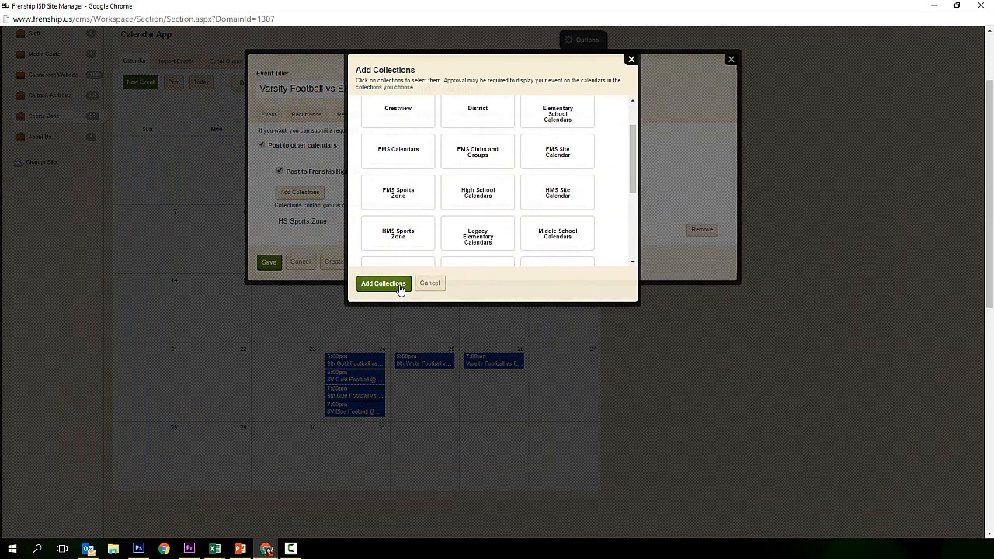
pyautogui.click(269, 263)
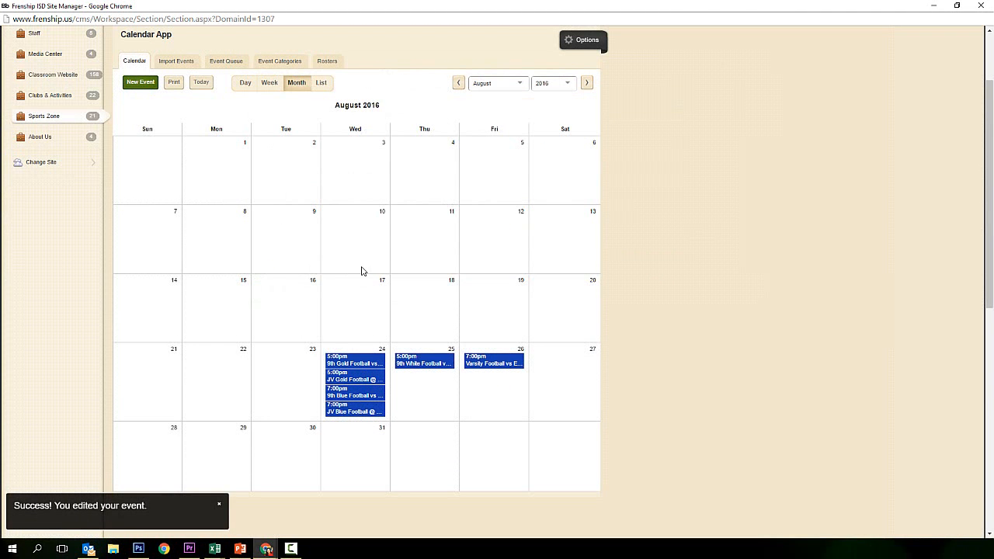
pyautogui.click(411, 359)
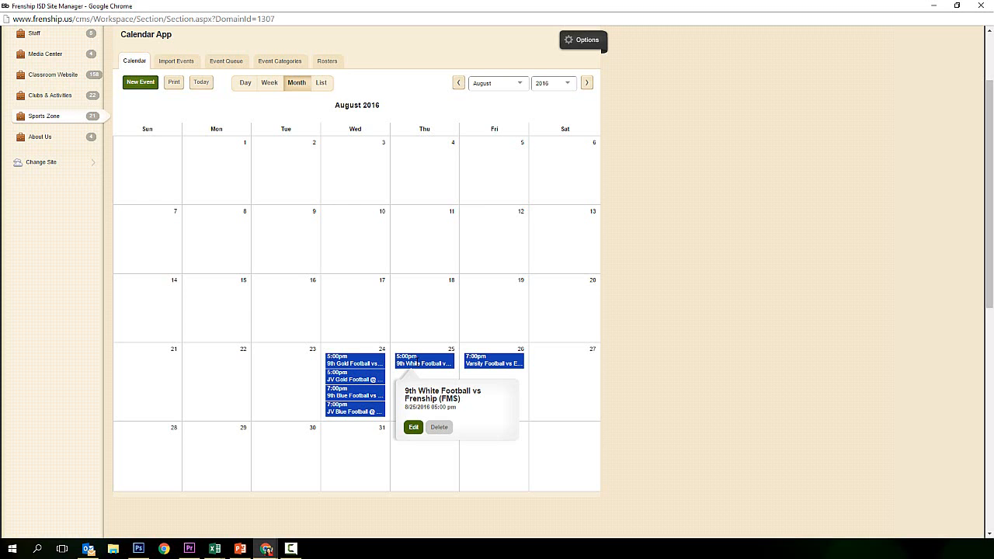
pyautogui.click(497, 362)
pyautogui.click(546, 364)
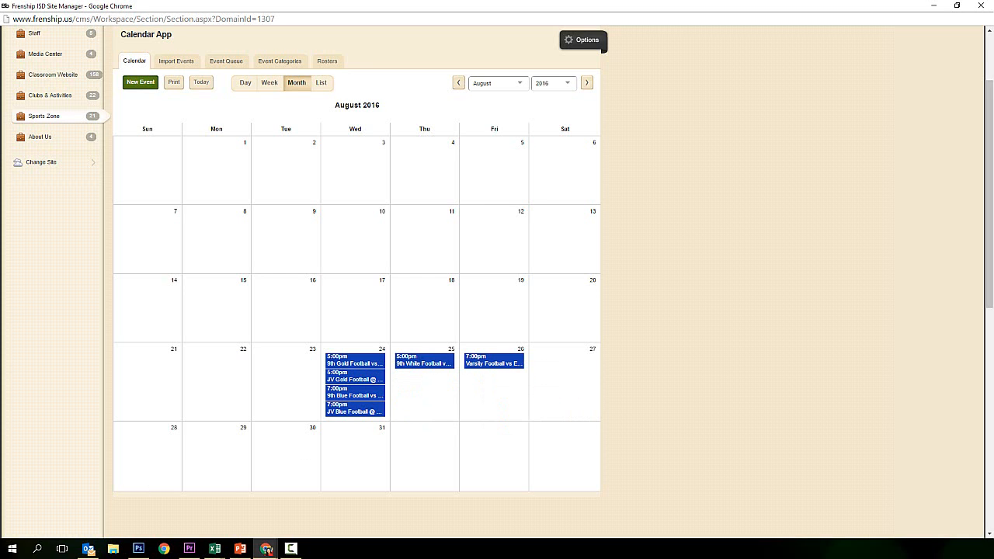